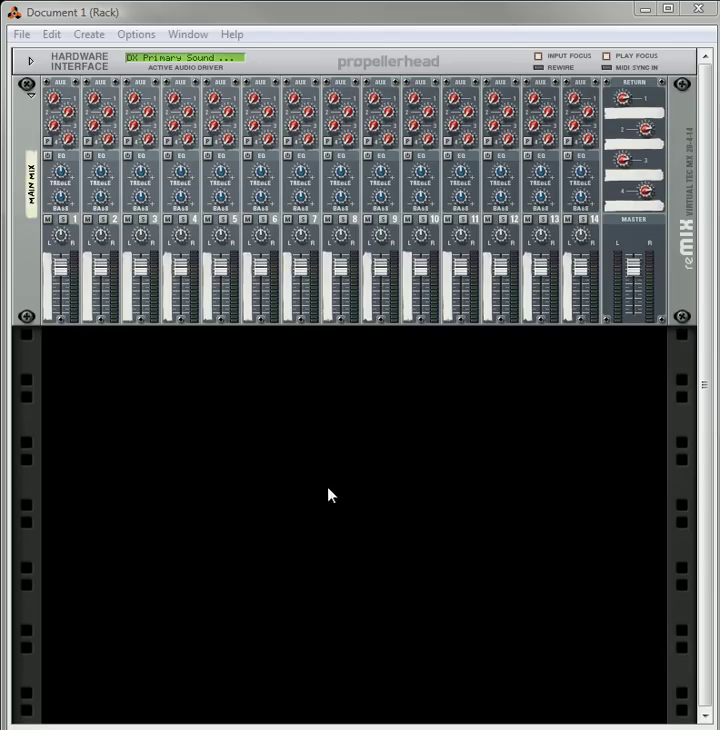
Add a Redrum drum computer under the mixer and load the Rock Kit RDK.drp patch into it.
right_click(240, 398)
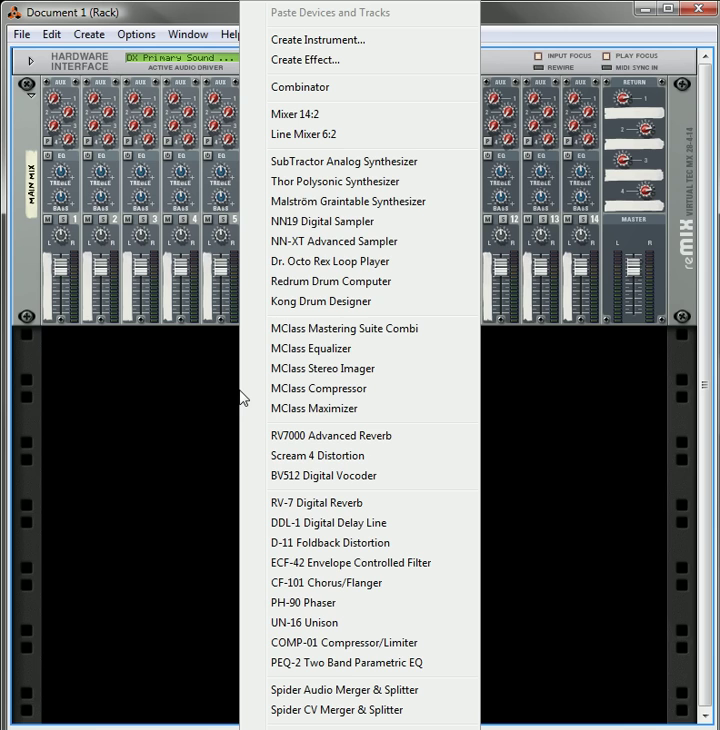
left_click(322, 283)
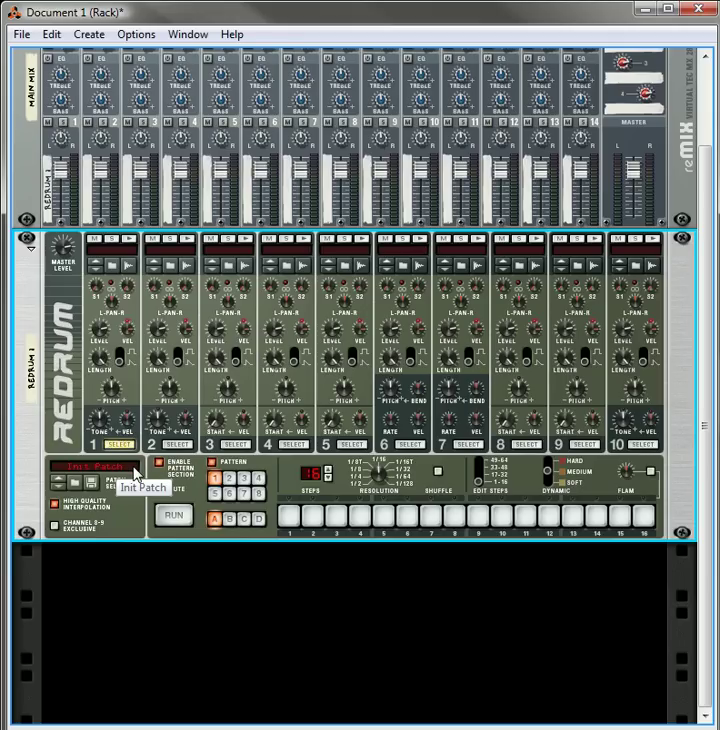
right_click(135, 474)
left_click(205, 481)
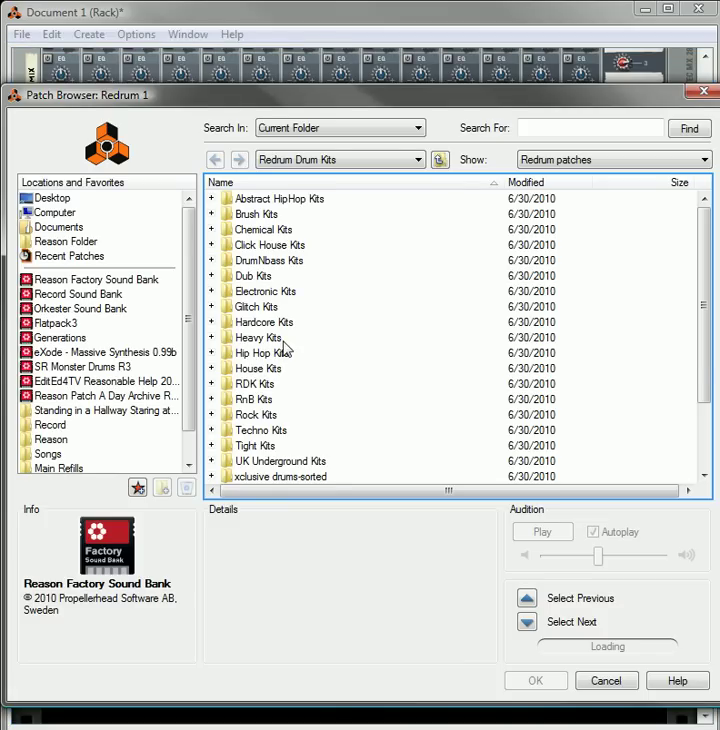
scroll(285, 347, "down", 2)
scroll(287, 350, "down", 1)
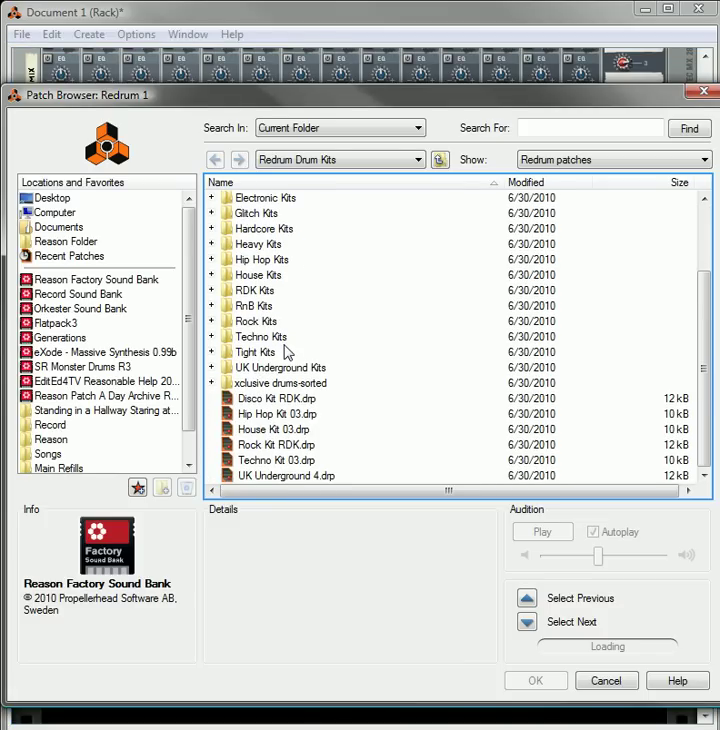
left_click(252, 444)
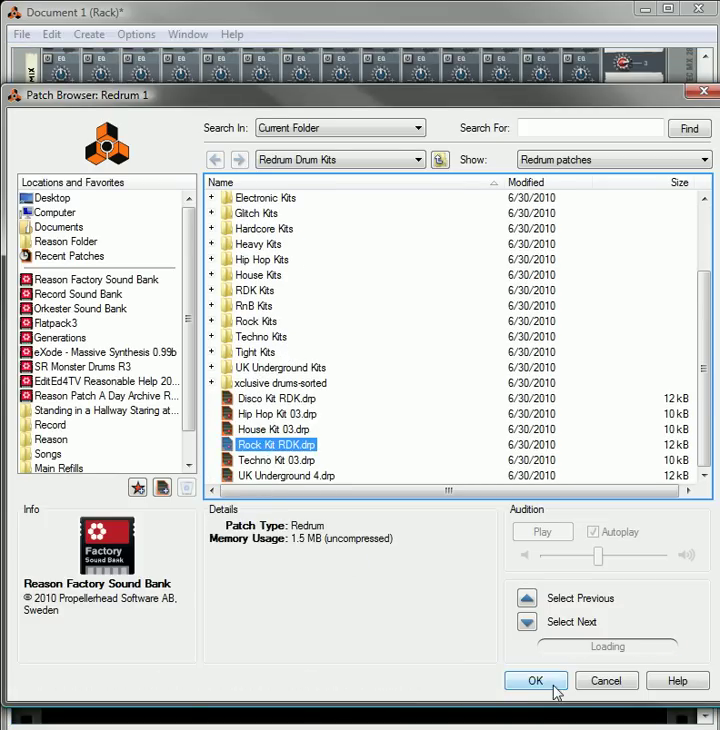
left_click(515, 684)
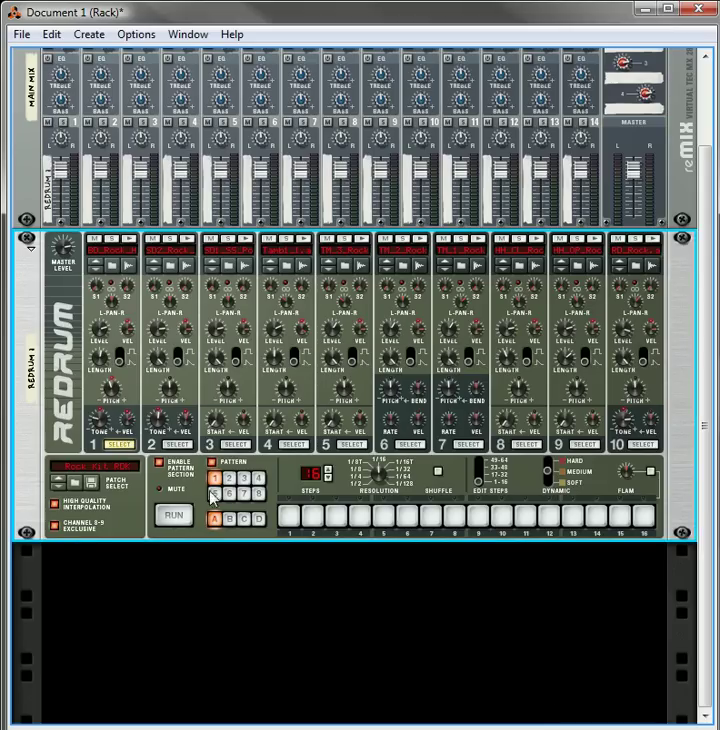
Select Redrum pattern 1 and audition its rock beat twice, stopping playback after each run.
left_click(258, 477)
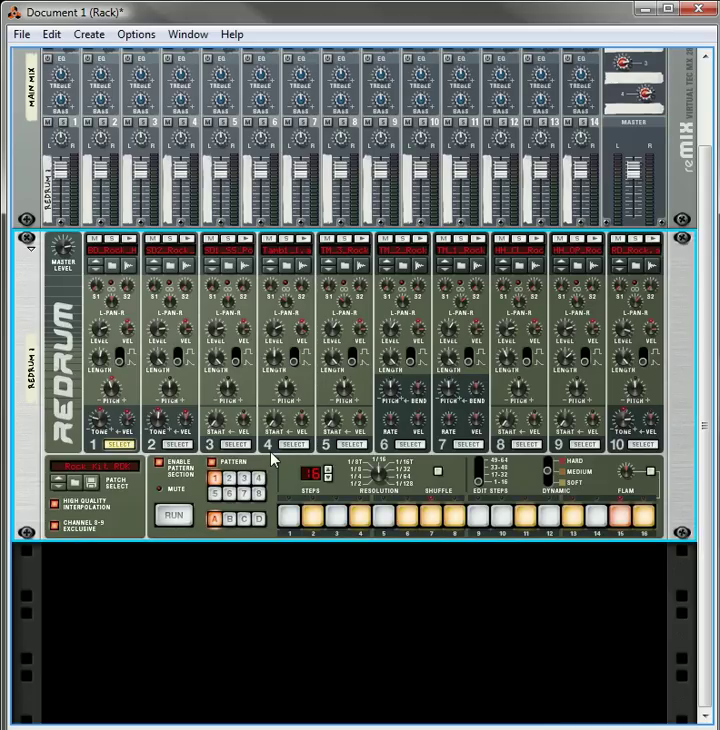
left_click(177, 515)
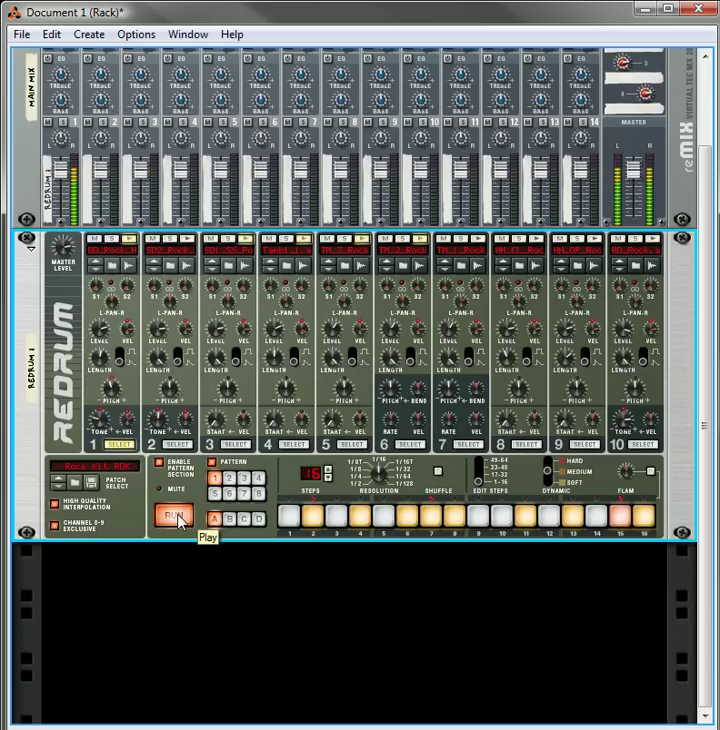
left_click(177, 517)
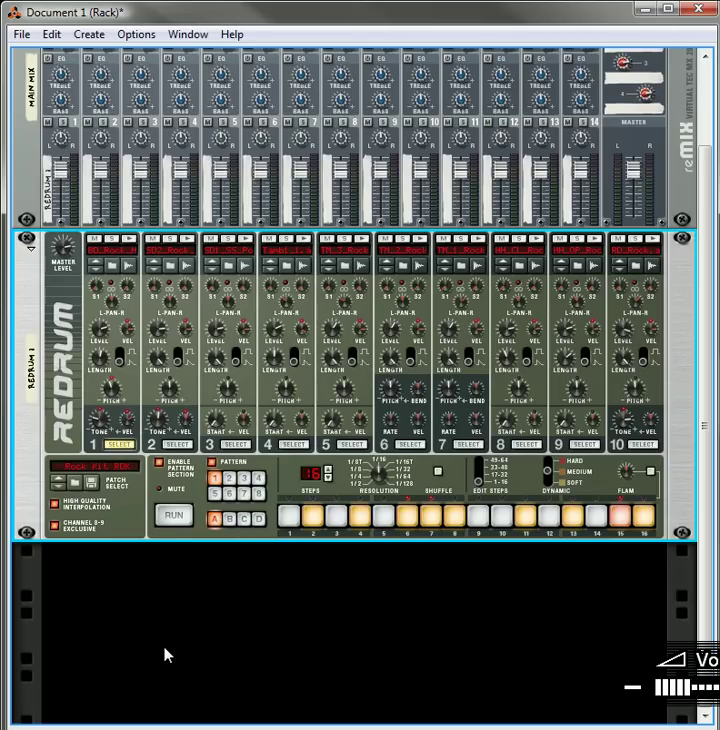
left_click(175, 515)
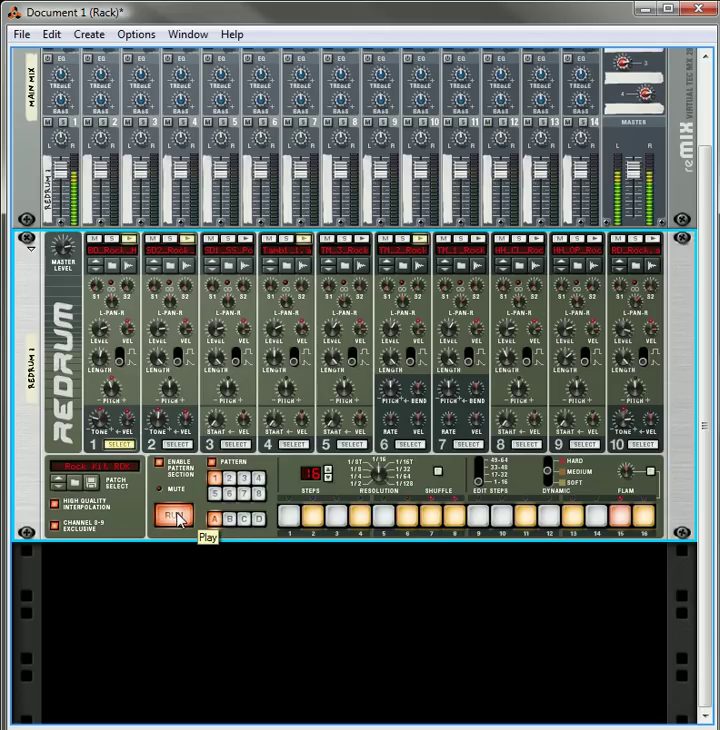
left_click(176, 515)
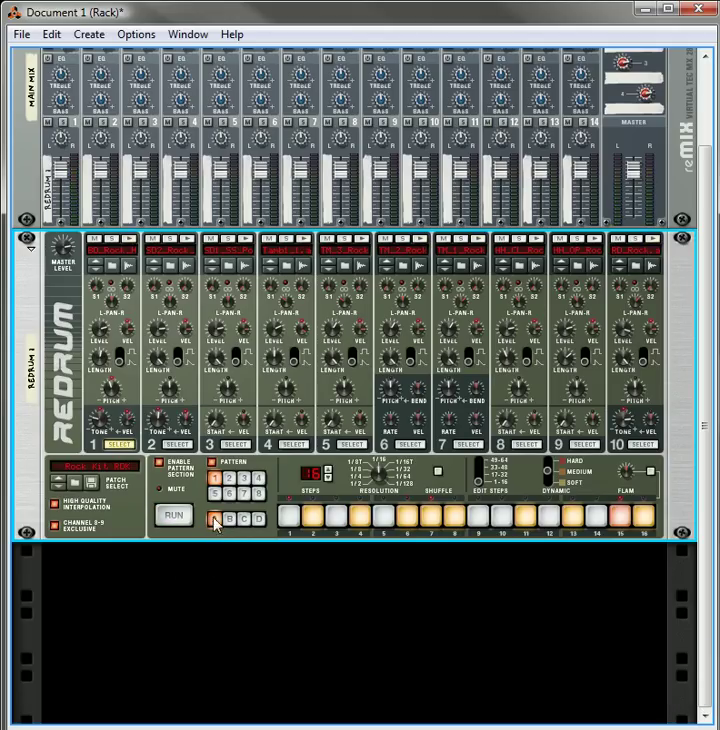
Insert an MClass Compressor, then a Spider Audio Merger & Splitter, into the rack below the Redrum.
right_click(257, 566)
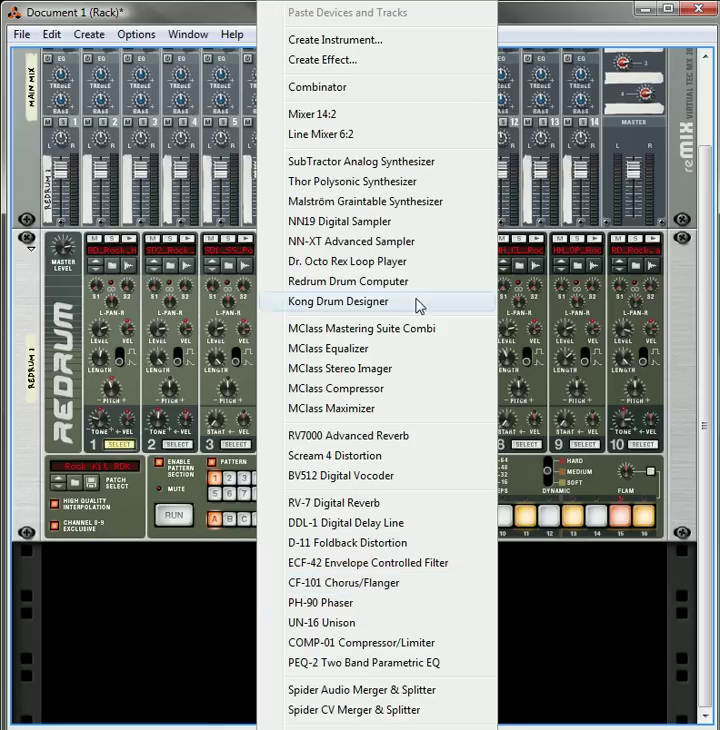
left_click(378, 390)
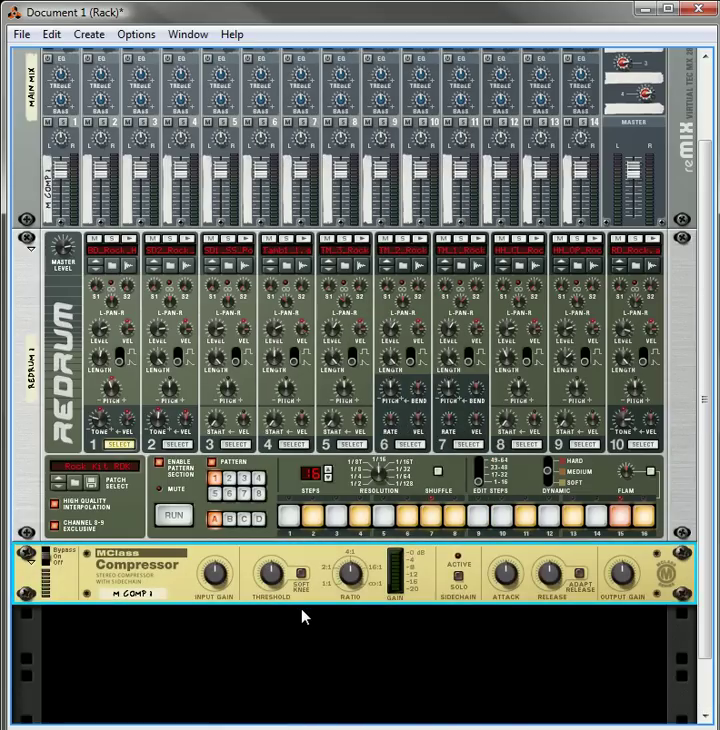
right_click(138, 490)
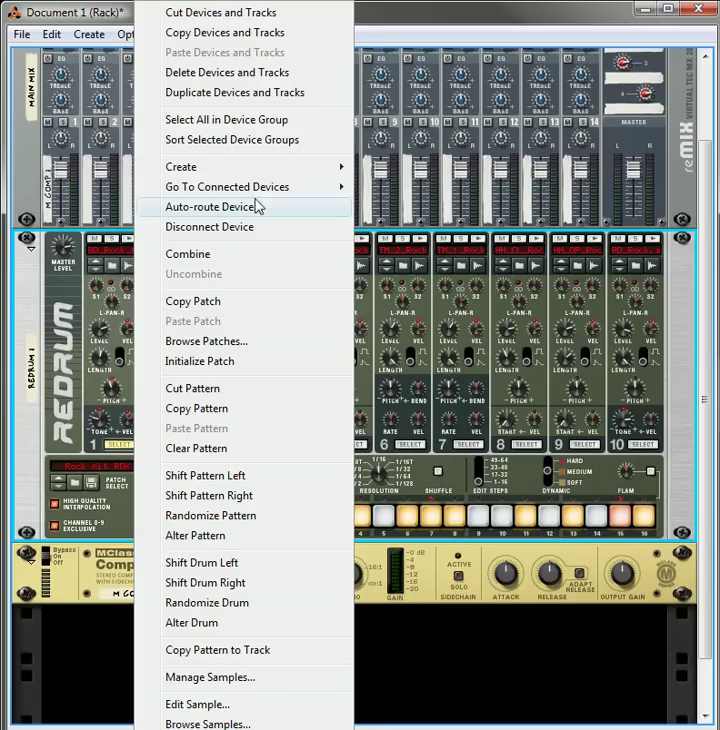
mouse_move(265, 172)
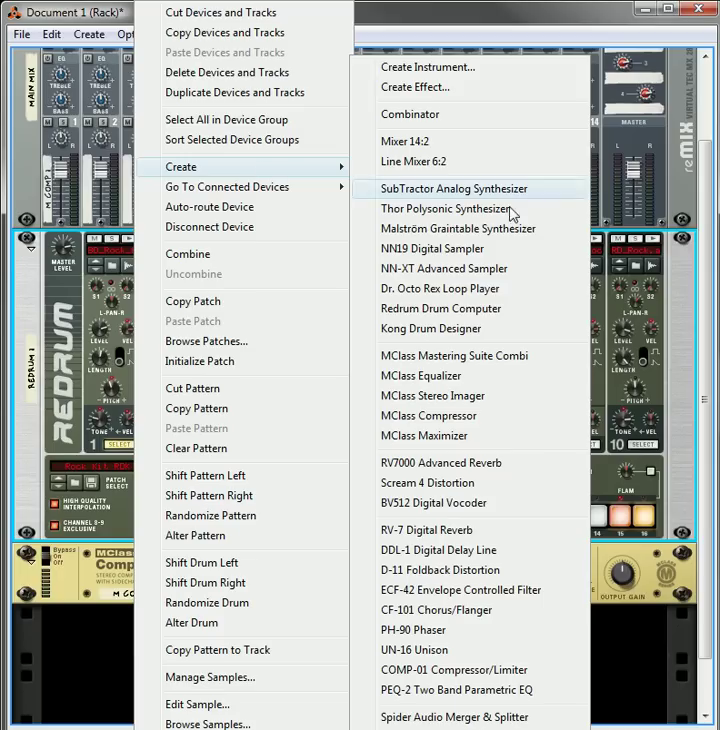
left_click(458, 717)
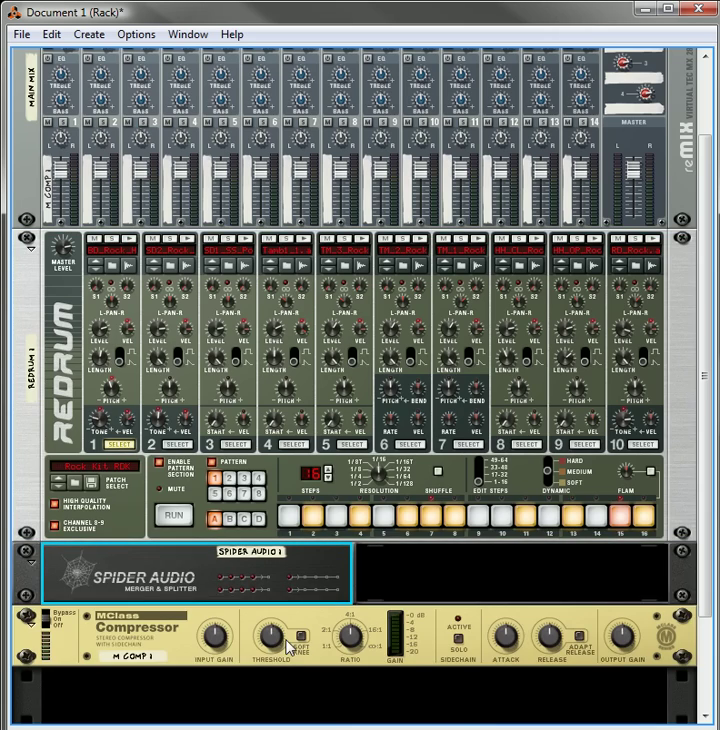
Flip the rack to its back and unplug the auto-routed cables on the MClass Compressor.
key("Tab")
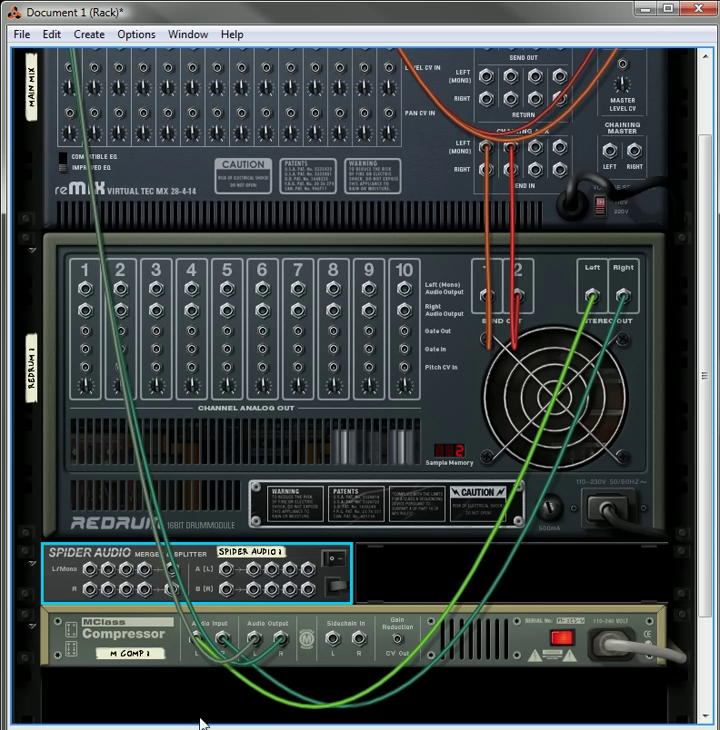
left_click_drag(202, 642, 181, 642)
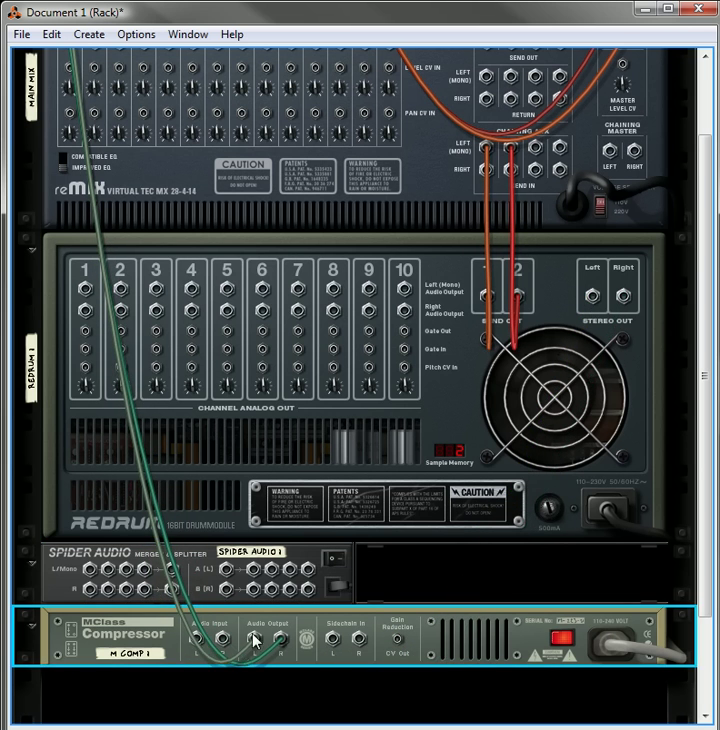
left_click_drag(255, 640, 279, 628)
scroll(352, 441, "up", 3)
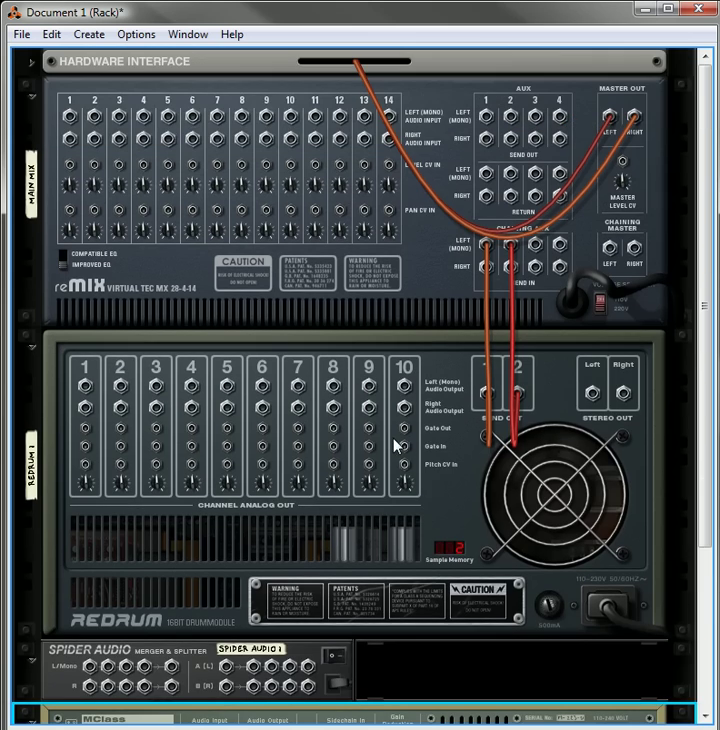
Cable Redrum into the Spider splitter, feeding mixer channel 1 and the Compressor, which returns on channel 2.
left_click_drag(593, 400, 70, 117)
scroll(161, 441, "down", 4)
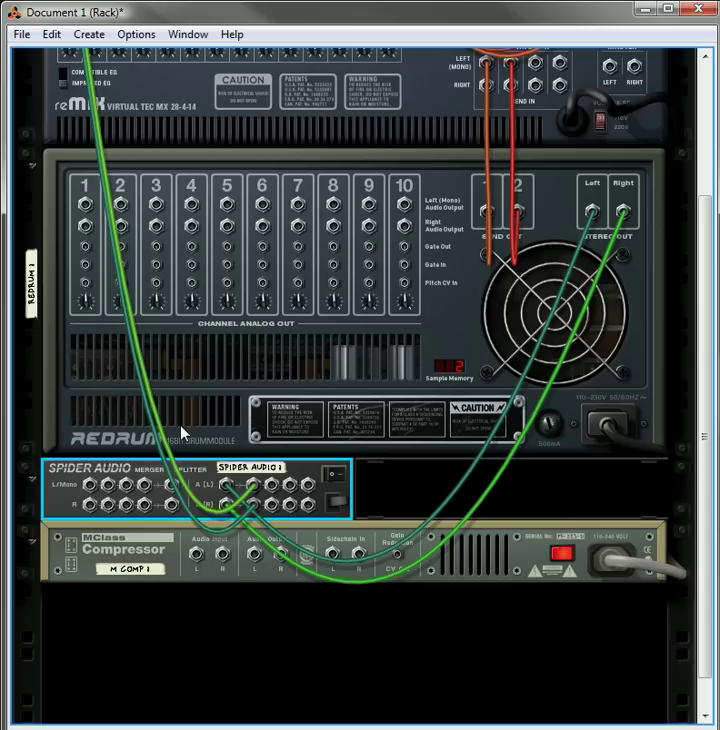
left_click_drag(270, 487, 195, 557)
left_click_drag(253, 560, 96, 117)
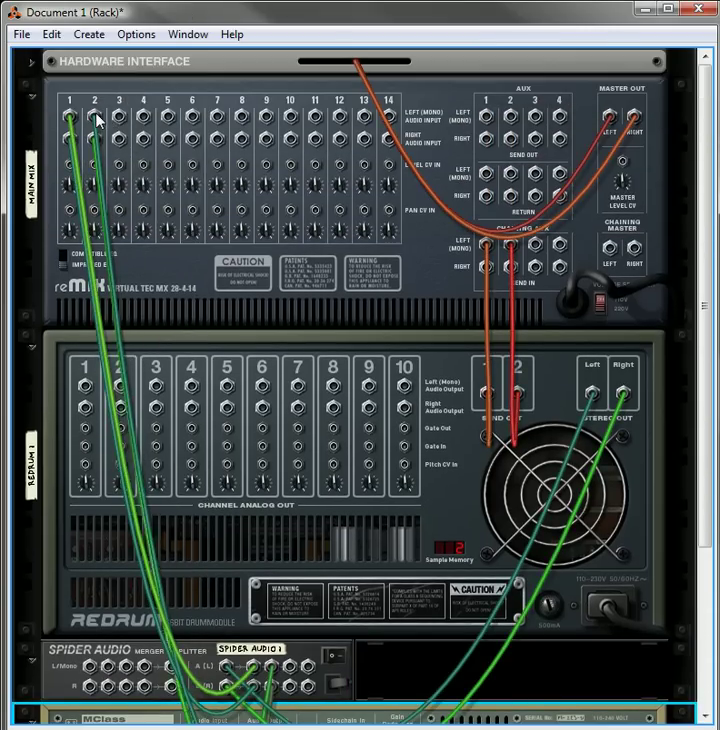
scroll(313, 318, "down", 6)
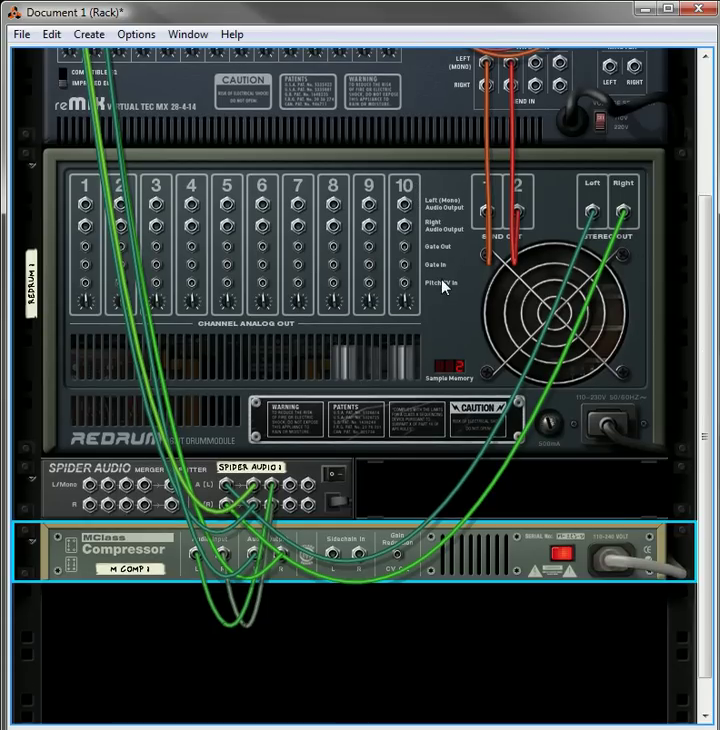
scroll(233, 489, "up", 5)
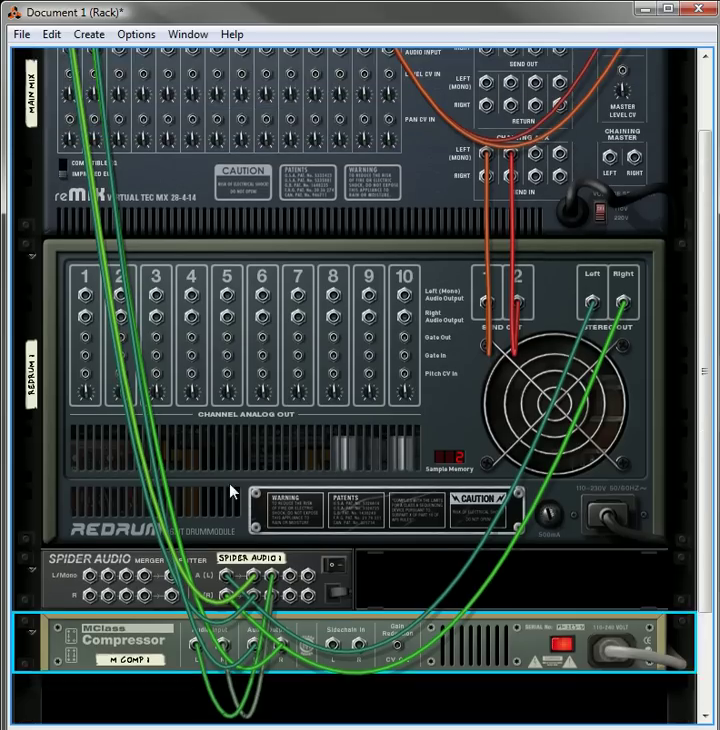
scroll(230, 518, "down", 5)
scroll(217, 473, "up", 5)
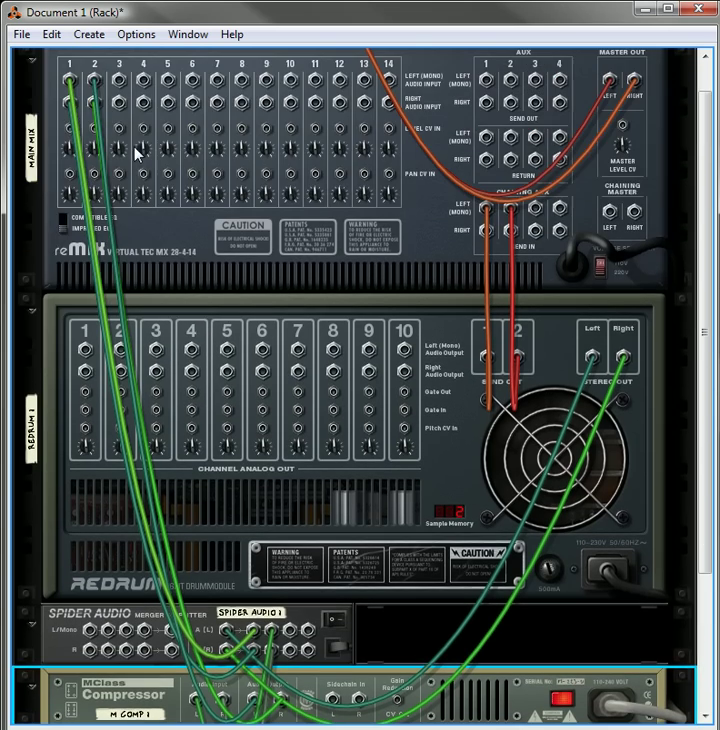
Turn the rack to the front and dial M COMP 1 to 6.20:1 ratio, 1 ms attack, 123 ms release, 1.1 dB input gain.
key("Tab")
scroll(120, 350, "up", 2)
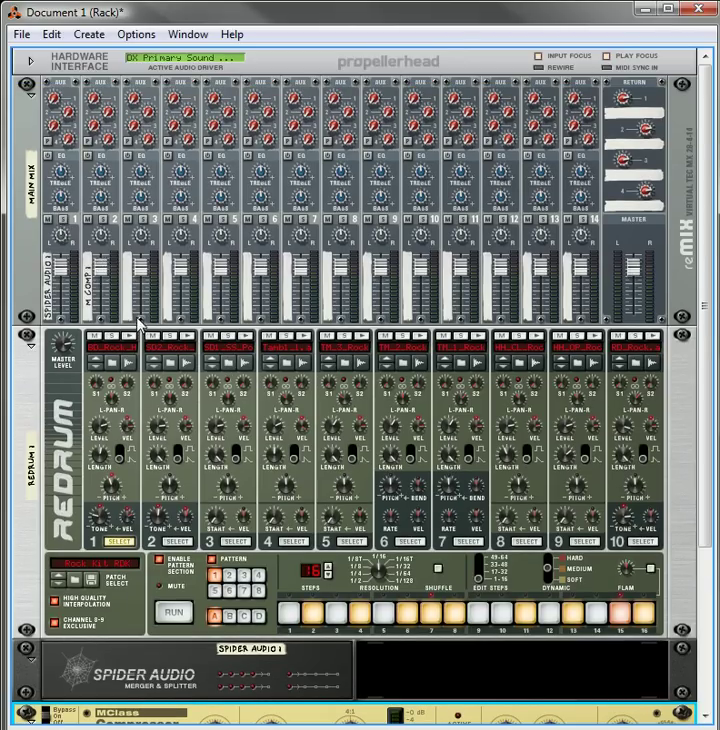
scroll(138, 321, "down", 3)
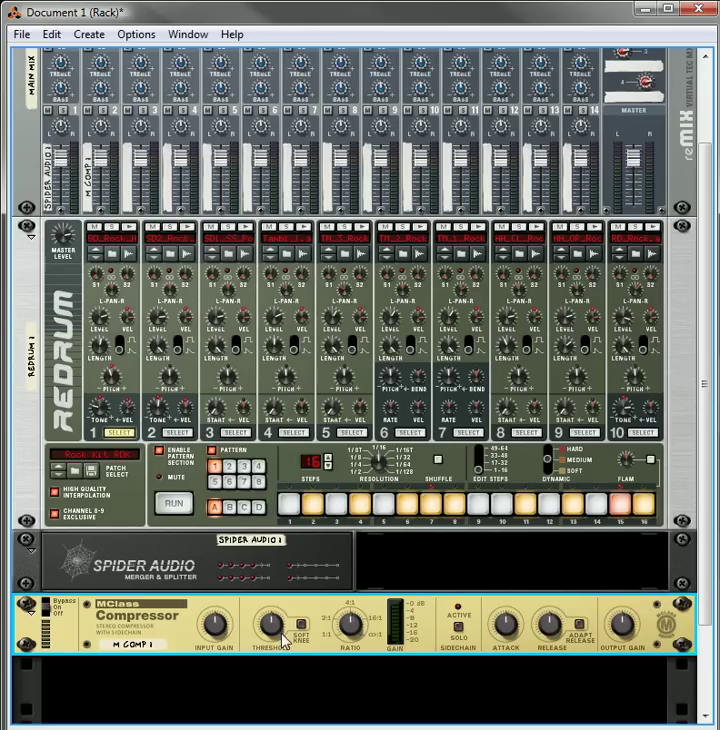
mouse_move(277, 643)
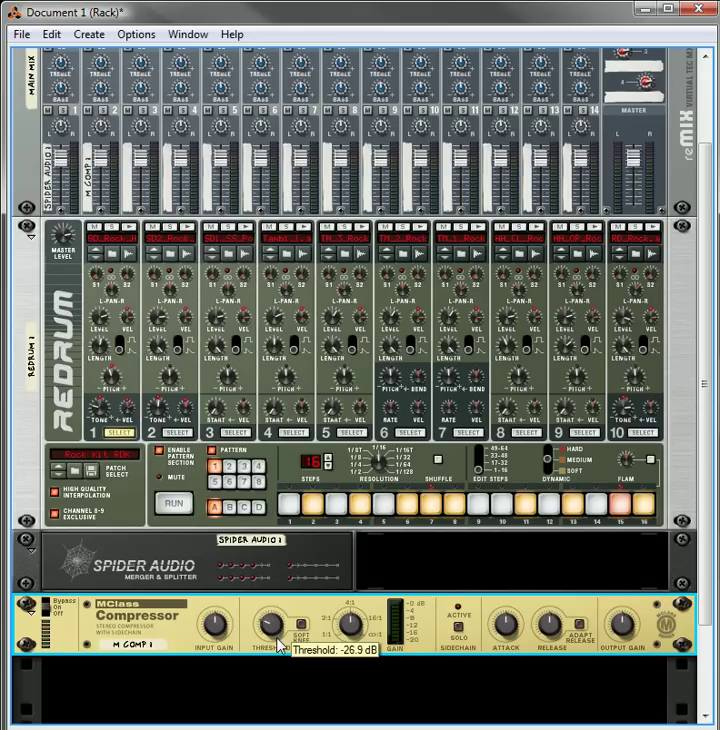
mouse_move(350, 625)
mouse_move(358, 627)
left_mouse_down()
mouse_move(353, 619)
mouse_move(355, 628)
left_mouse_up()
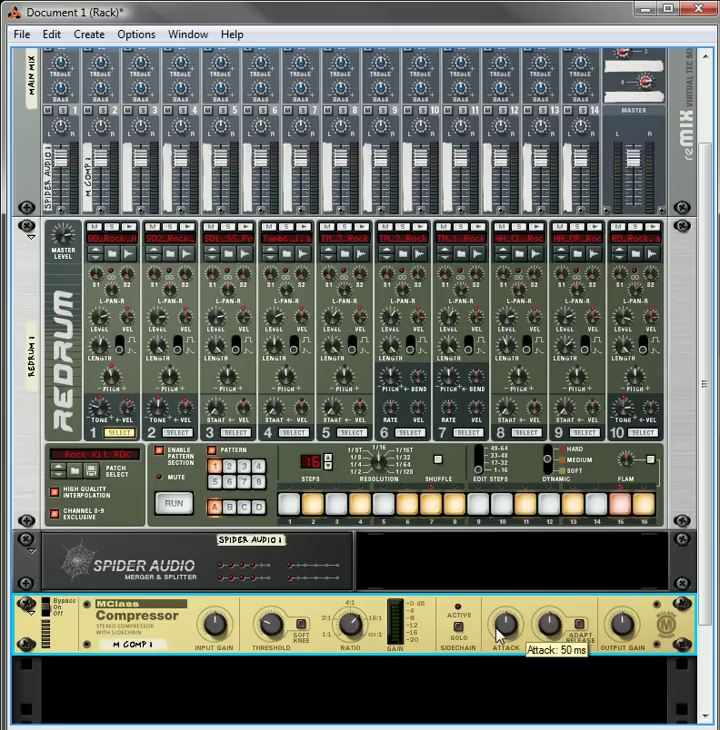
left_click_drag(515, 645, 529, 665)
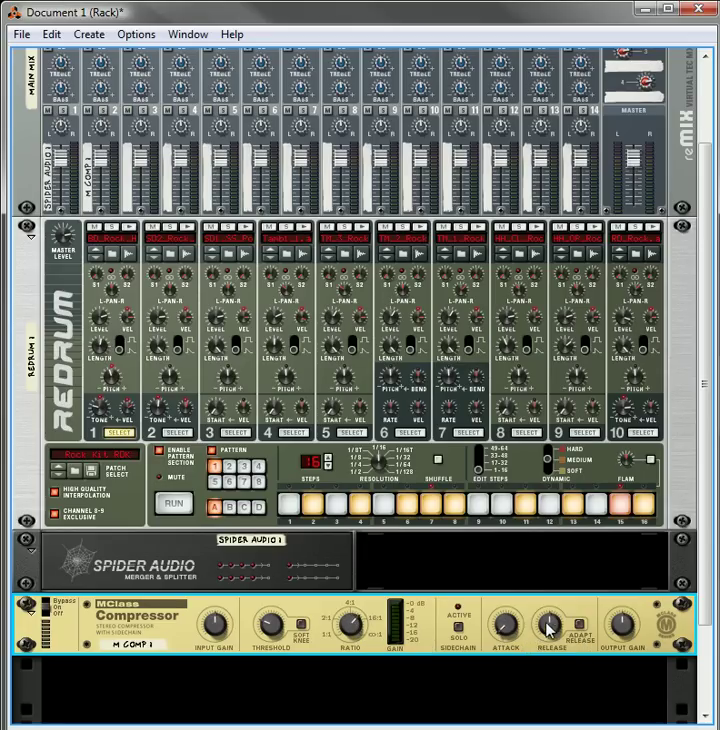
left_click_drag(548, 620, 551, 617)
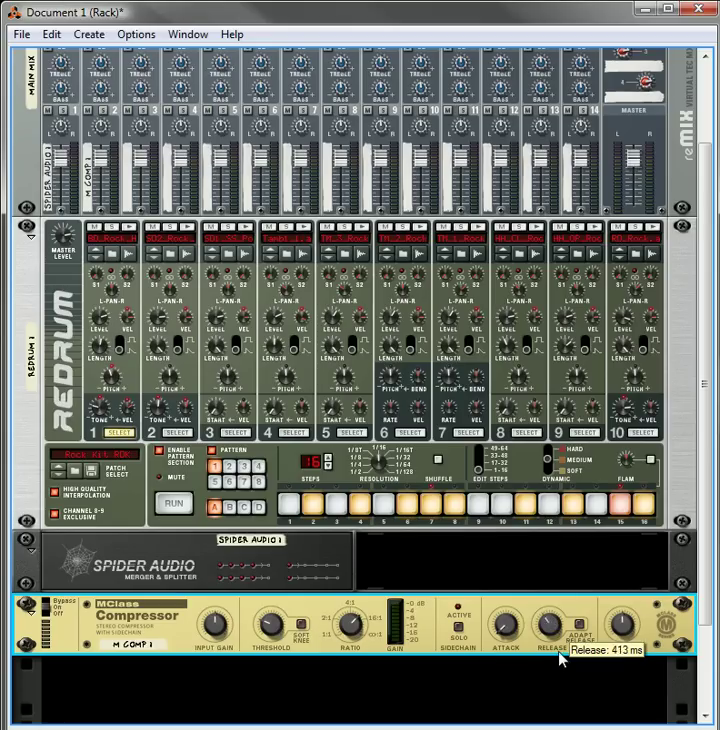
left_click_drag(567, 672, 568, 666)
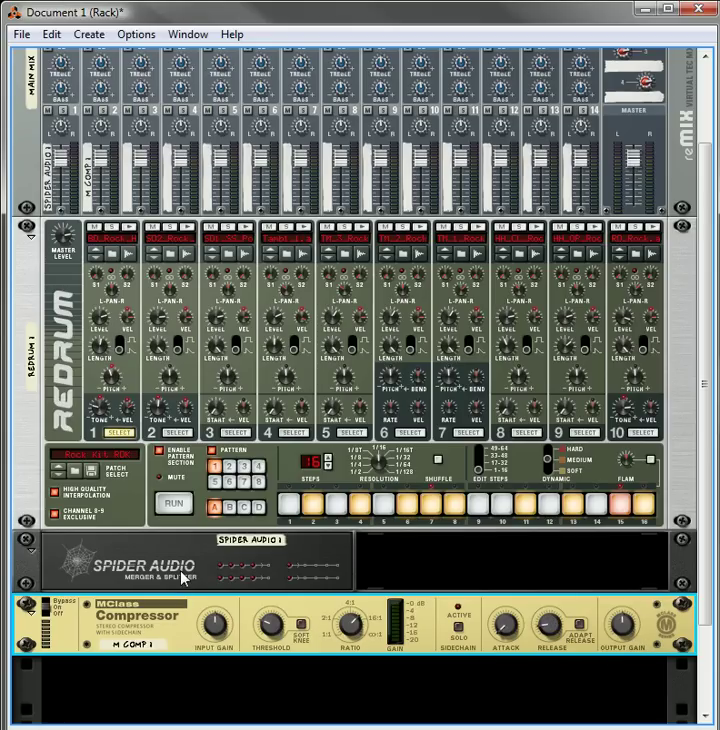
left_click_drag(228, 621, 235, 617)
Raise the compressor's input and output gain, lengthen release to 600 ms and set threshold near -27.5 dB.
mouse_move(630, 626)
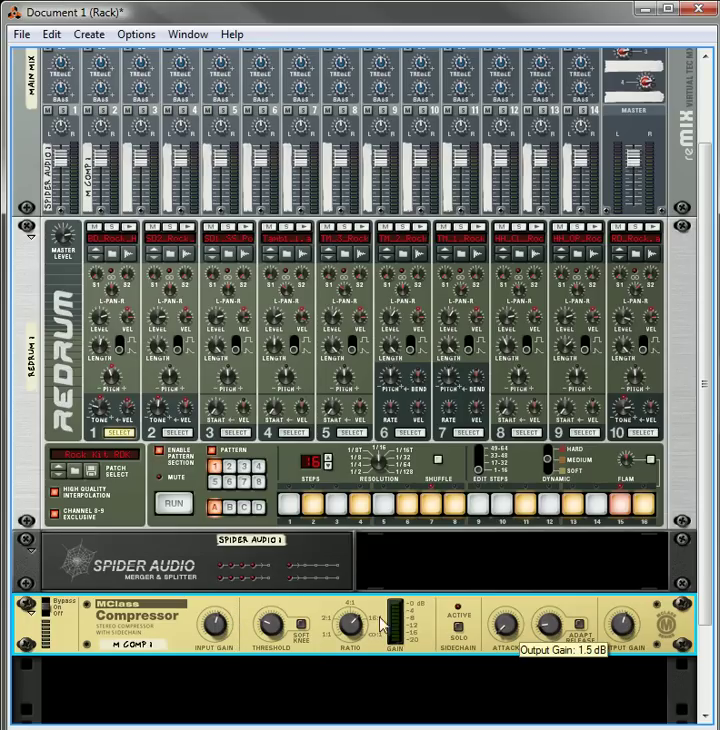
scroll(160, 468, "down", 2)
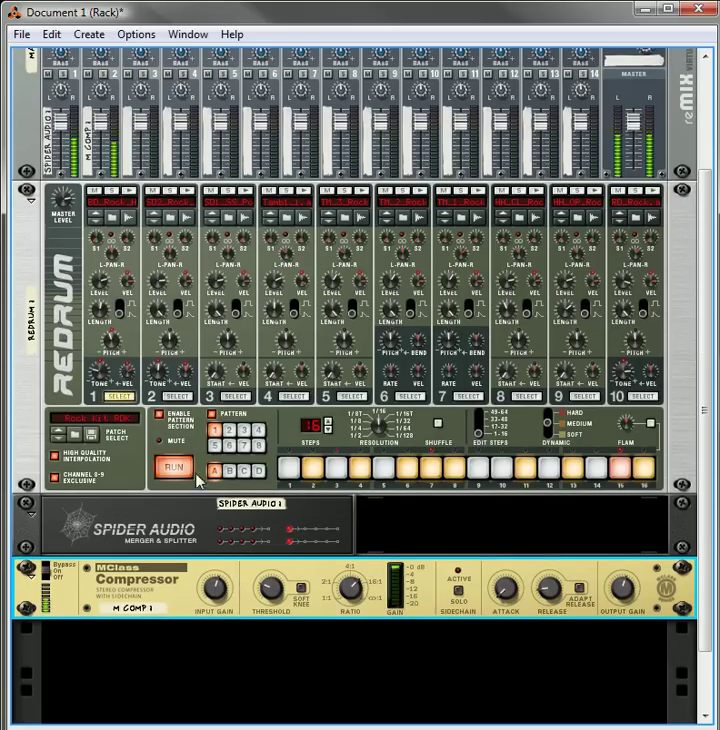
scroll(199, 477, "up", 4)
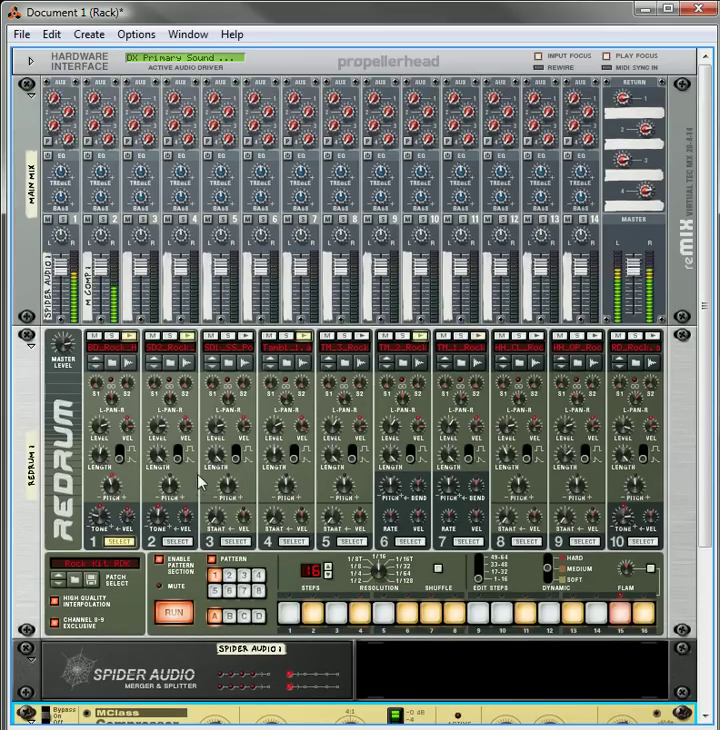
left_click(62, 281)
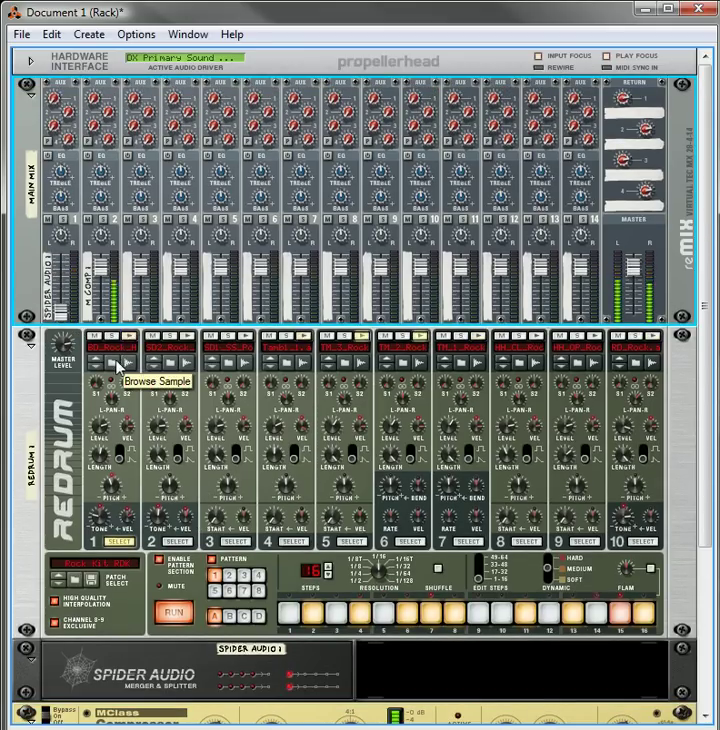
scroll(114, 367, "down", 5)
left_click_drag(226, 542, 236, 527)
mouse_move(624, 536)
left_mouse_down()
mouse_move(628, 527)
mouse_move(635, 530)
mouse_move(620, 530)
left_mouse_up()
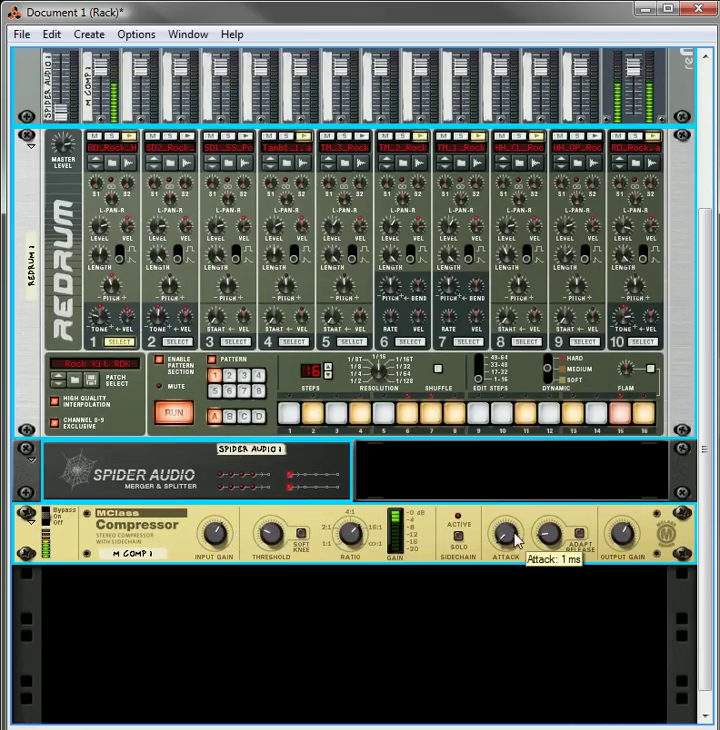
left_click_drag(548, 530, 627, 535)
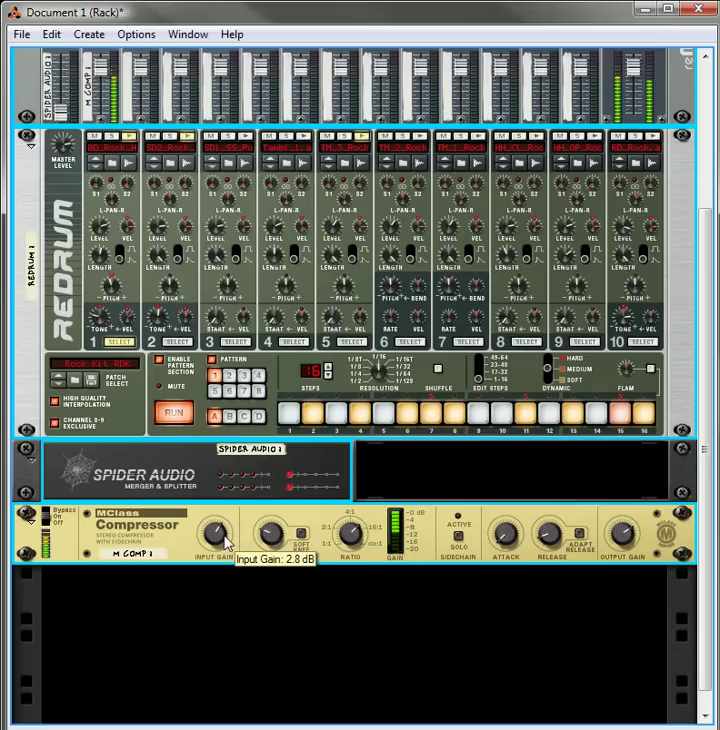
mouse_move(228, 542)
left_mouse_down()
mouse_move(220, 529)
mouse_move(226, 538)
left_mouse_up()
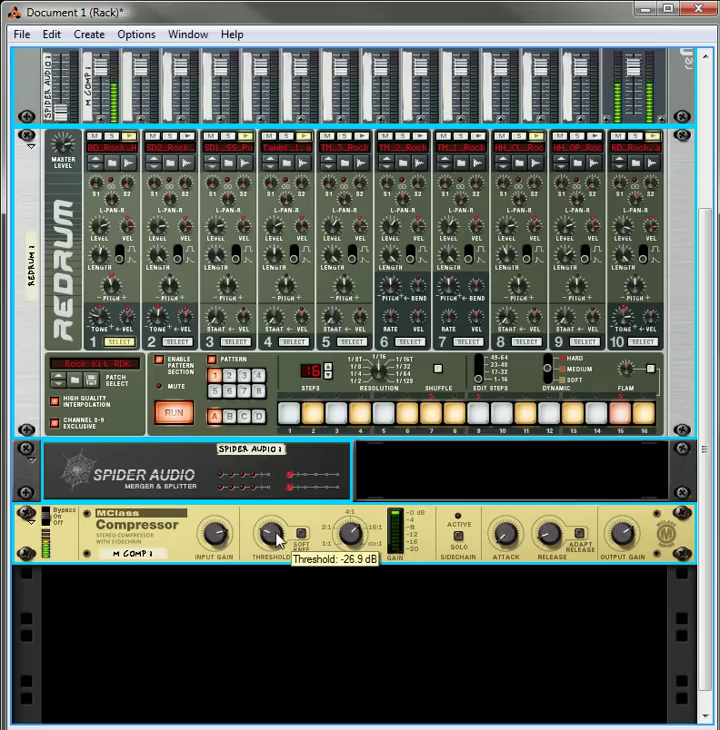
left_click_drag(277, 537, 280, 543)
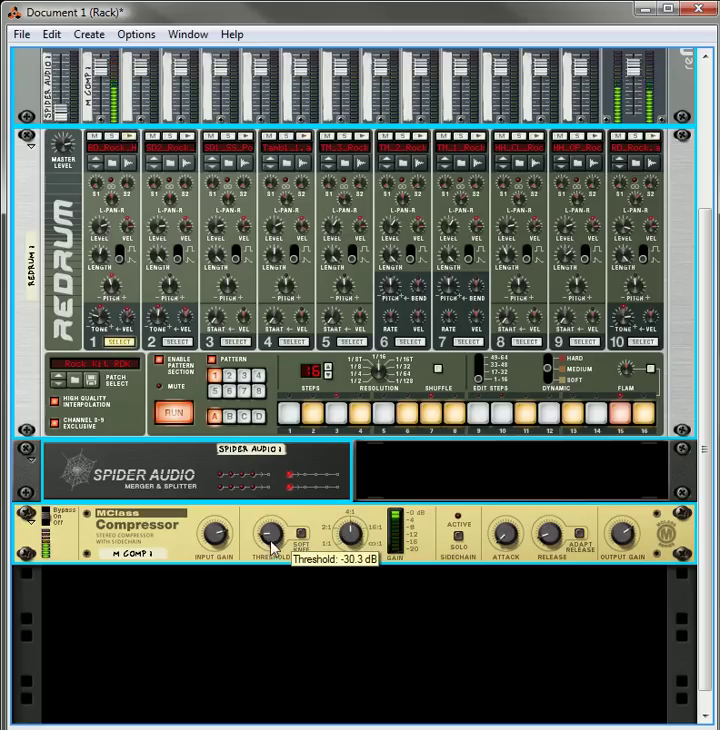
left_click_drag(279, 538, 290, 533)
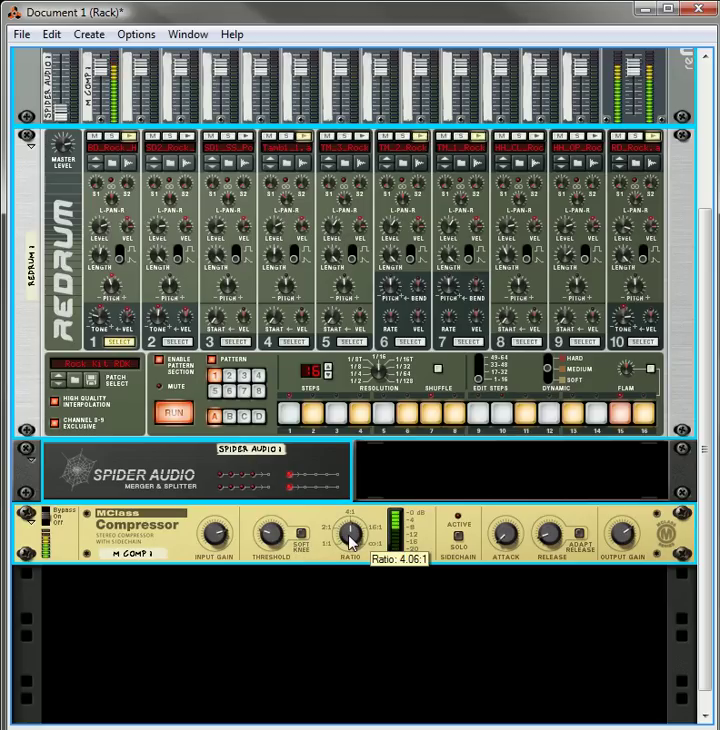
Bring the ratio to 4.96:1 and trim input gain to about 3.9 dB and output gain to 3.0 dB.
left_click_drag(351, 541, 350, 580)
scroll(250, 450, "up", 5)
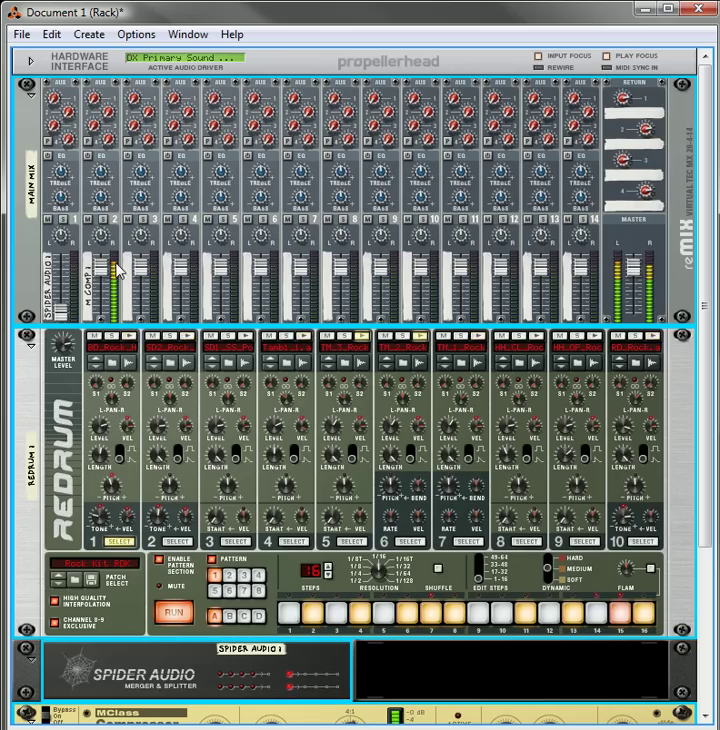
scroll(118, 268, "down", 5)
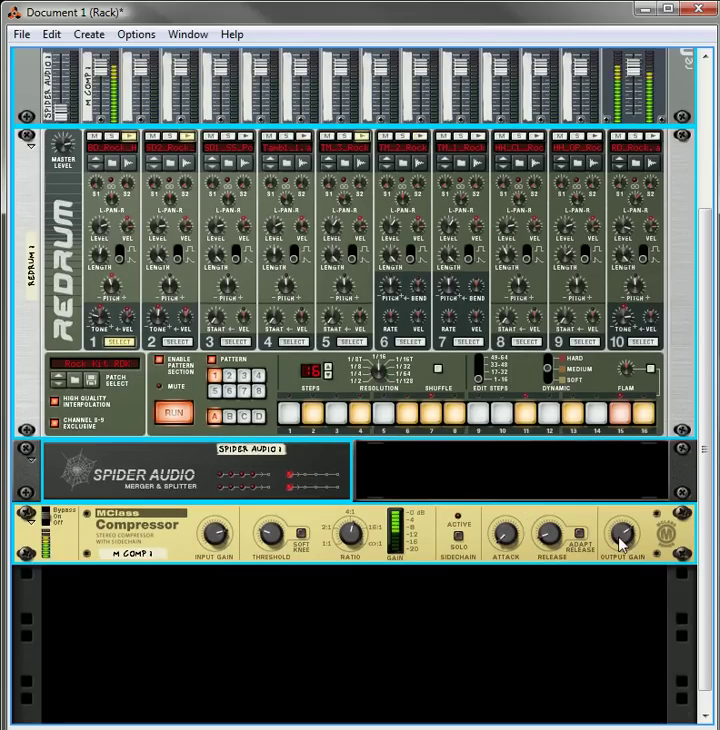
left_click_drag(219, 553, 321, 574)
mouse_move(624, 538)
left_mouse_down()
mouse_move(619, 573)
mouse_move(628, 550)
left_mouse_up()
scroll(220, 306, "up", 5)
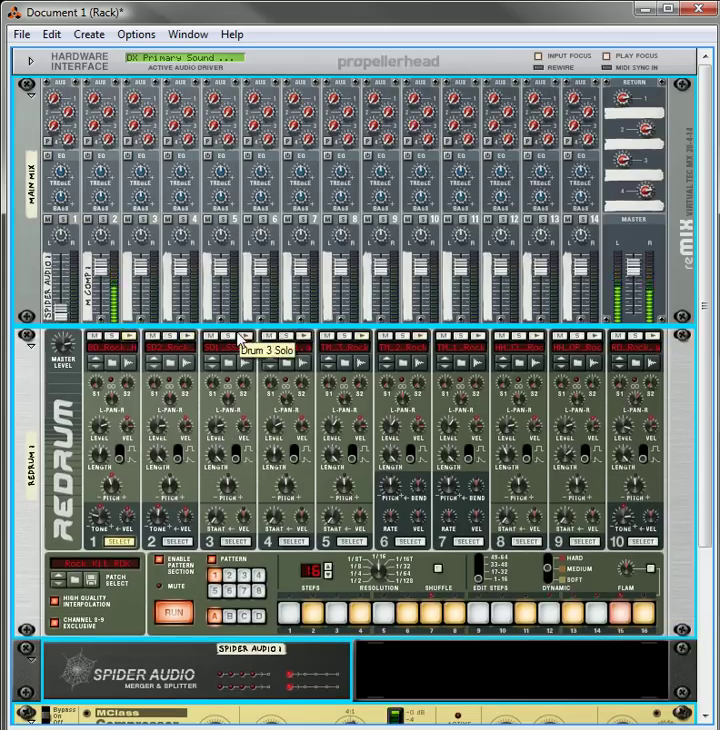
scroll(240, 338, "down", 5)
left_click_drag(621, 515, 622, 540)
left_click_drag(225, 530, 225, 542)
scroll(127, 345, "up", 5)
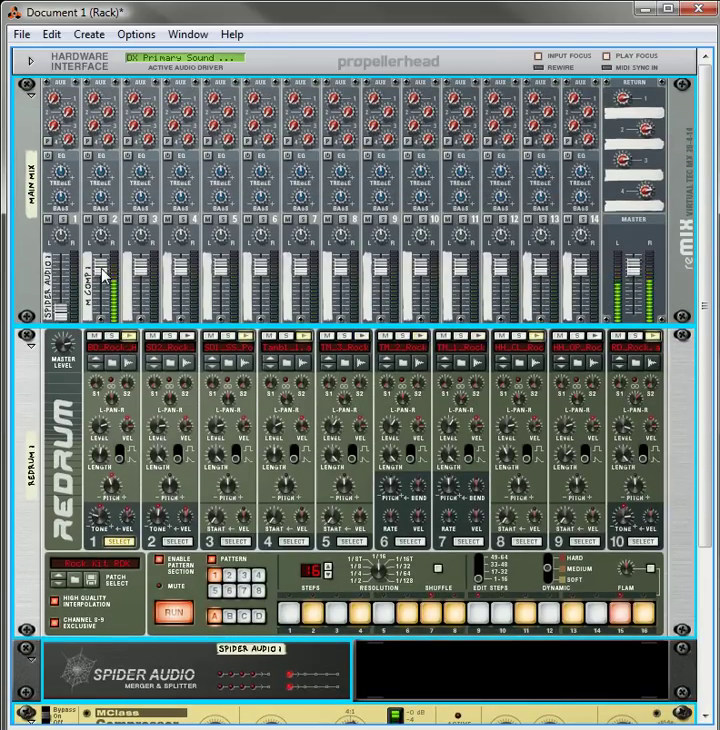
Set the compressed channel to 72 and the dry channel to 79, stop playback, then solo and trigger Redrum drum 1.
left_click_drag(105, 275, 111, 304)
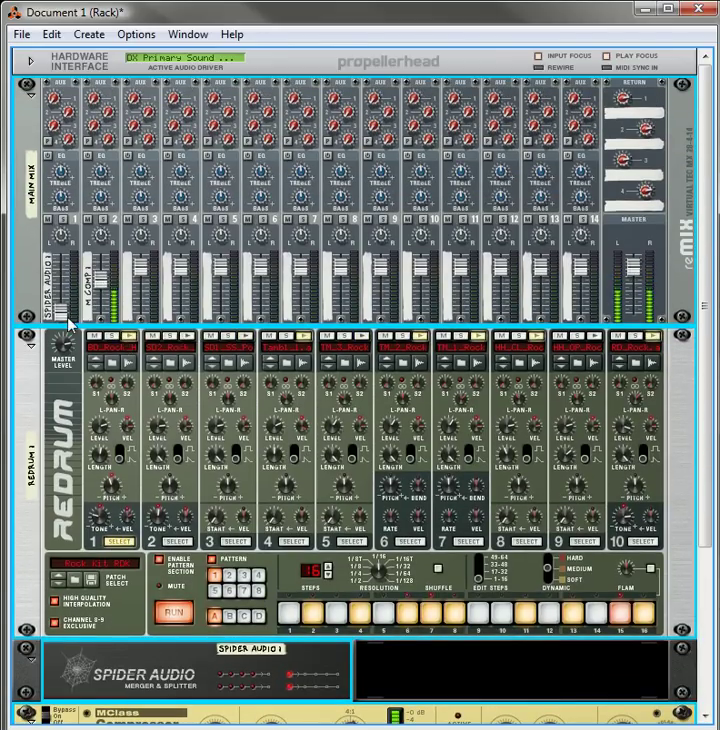
left_click_drag(68, 316, 113, 287)
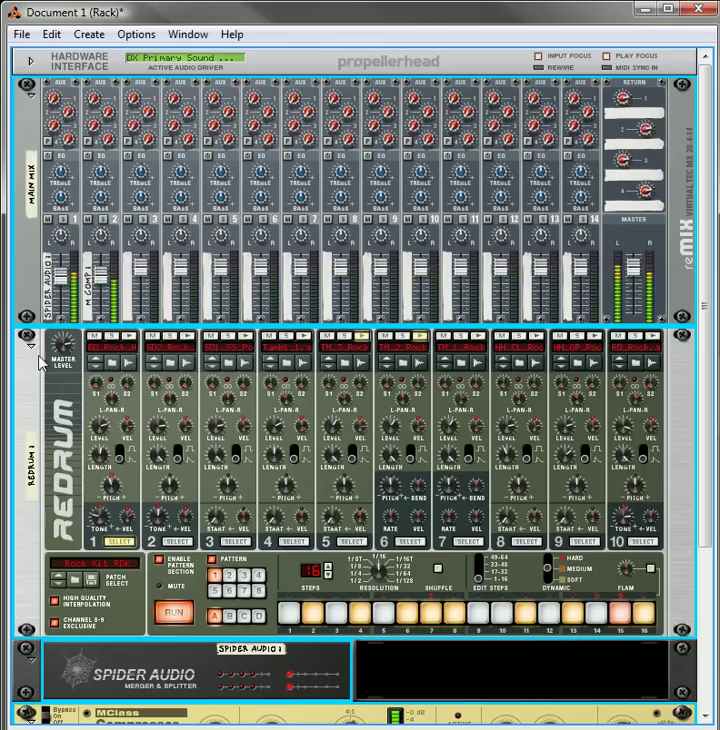
scroll(283, 404, "down", 3)
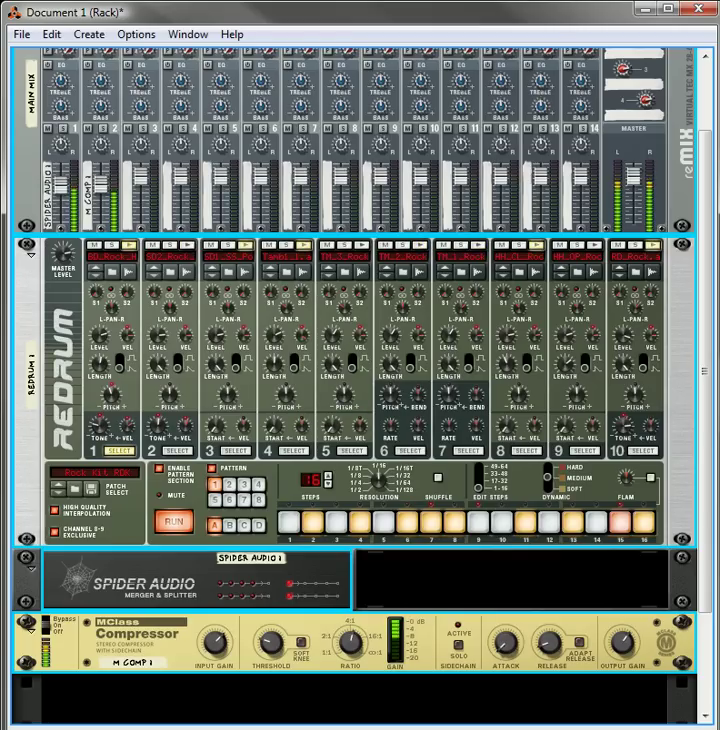
key("space")
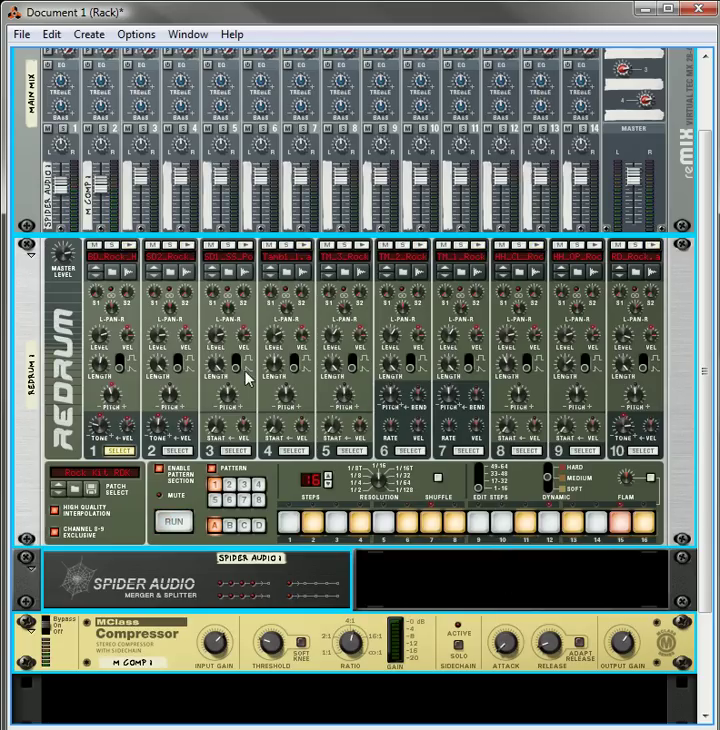
scroll(113, 374, "up", 2)
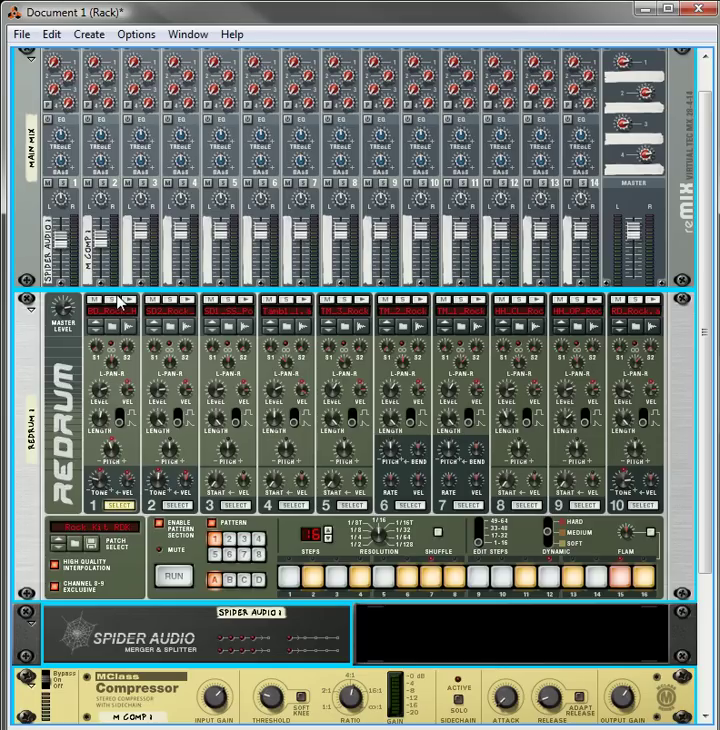
left_click(116, 298)
left_click(132, 301)
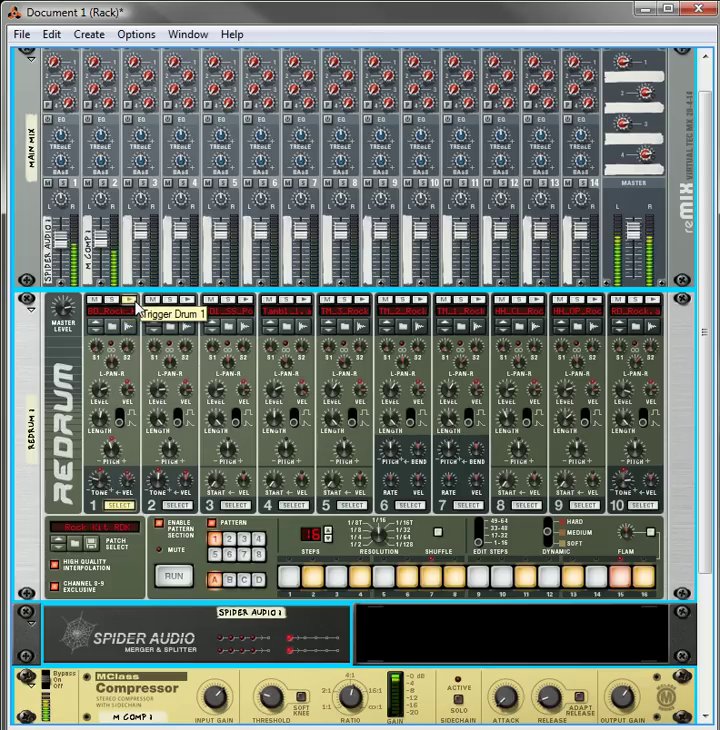
Flip the rack and unplug the green cables from Redrum's outputs, mixer channel 1 and the Spider-to-Compressor link.
key("Tab")
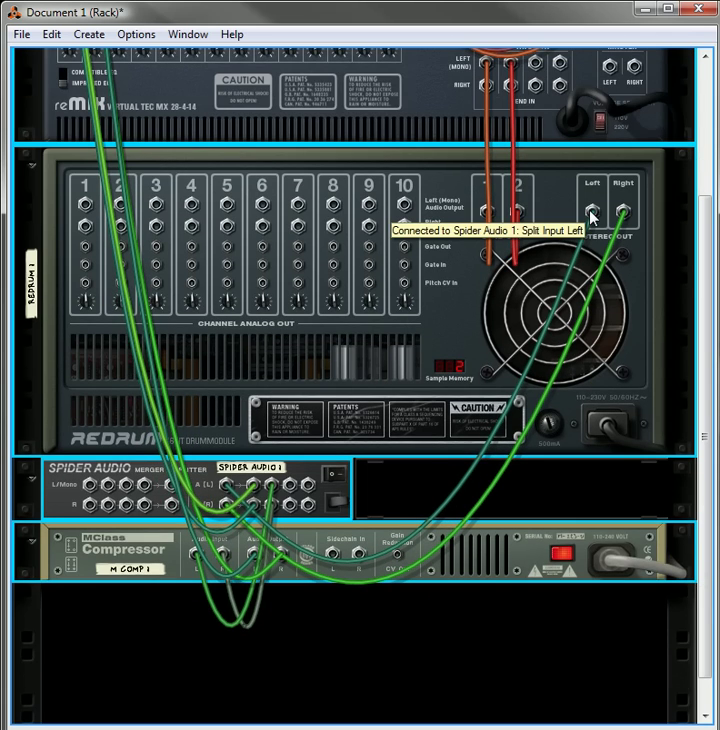
left_click_drag(592, 217, 166, 293)
scroll(166, 293, "down", 3)
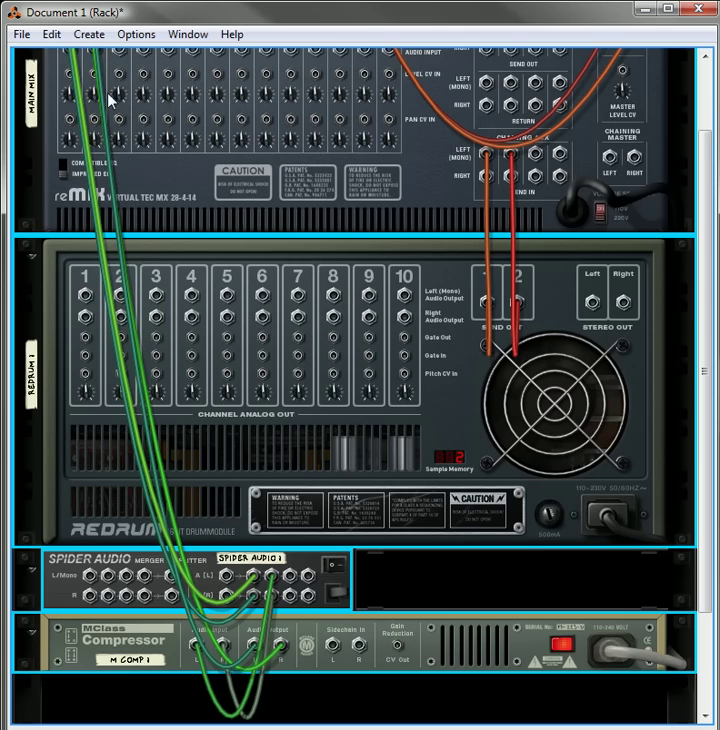
scroll(104, 131, "up", 3)
left_click_drag(93, 118, 132, 116)
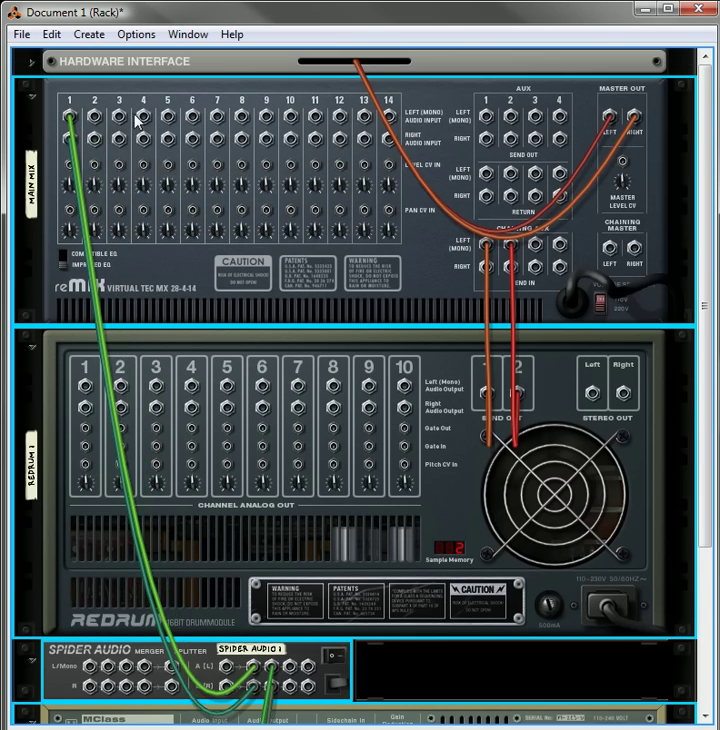
scroll(266, 378, "down", 4)
scroll(512, 341, "up", 2)
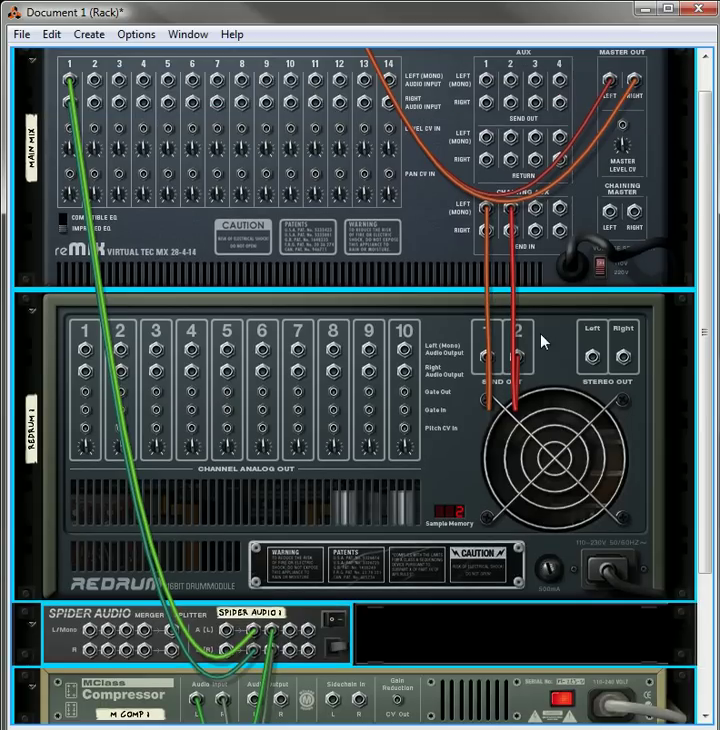
mouse_move(70, 82)
left_mouse_down()
mouse_move(98, 101)
mouse_move(94, 77)
mouse_move(430, 235)
mouse_move(70, 102)
left_mouse_up()
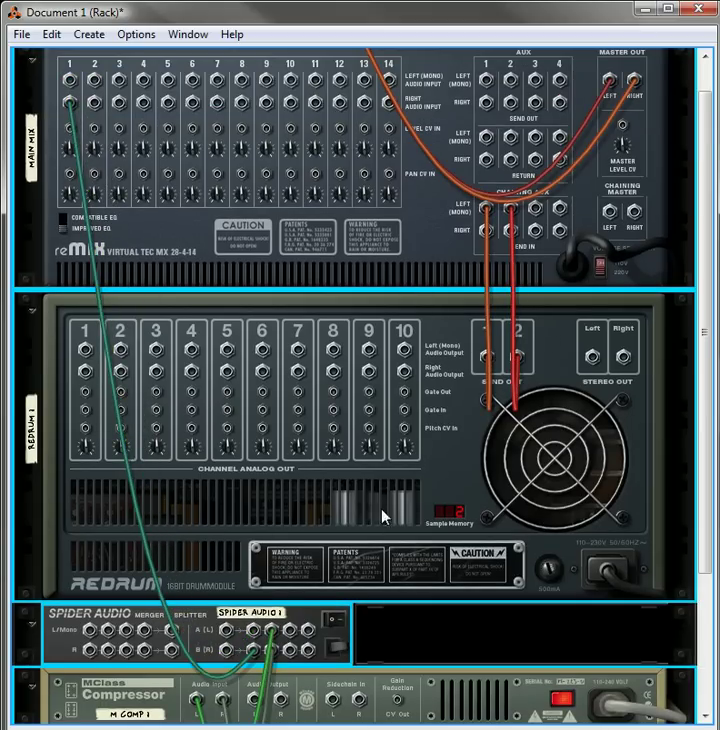
scroll(335, 508, "down", 5)
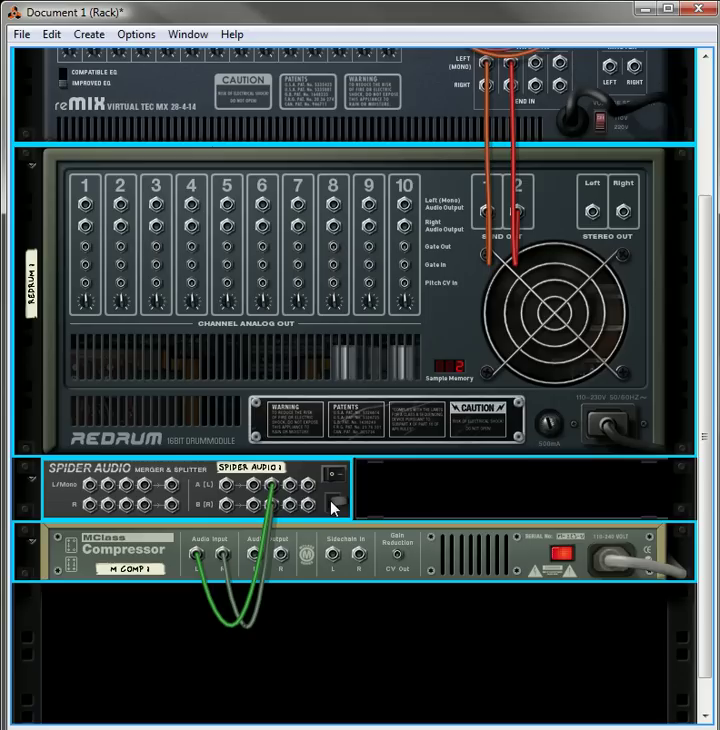
left_click_drag(272, 490, 323, 474)
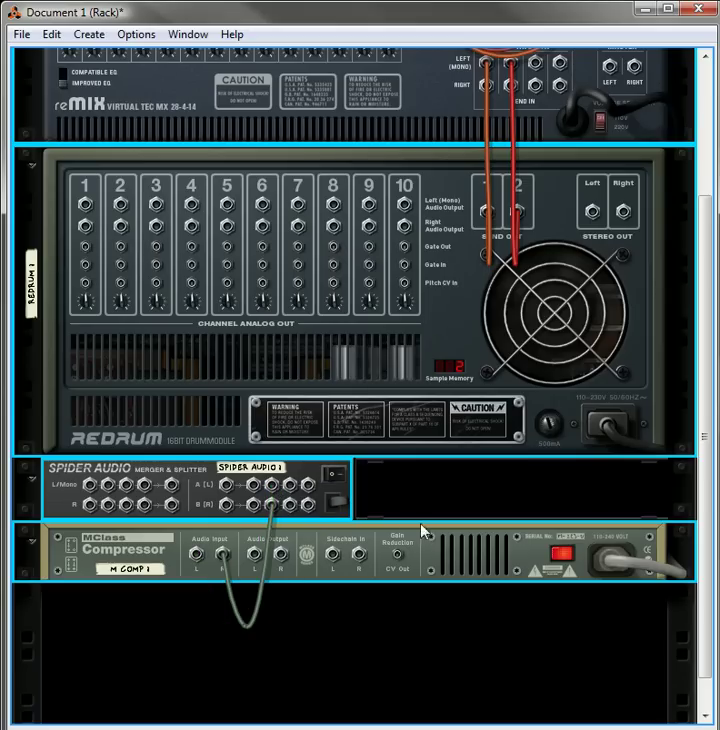
Route Redrum to reMix 1 and its kick through Spider into reMix 2 and the Compressor, returning on reMix 3.
left_click_drag(270, 512, 432, 334)
scroll(432, 334, "up", 3)
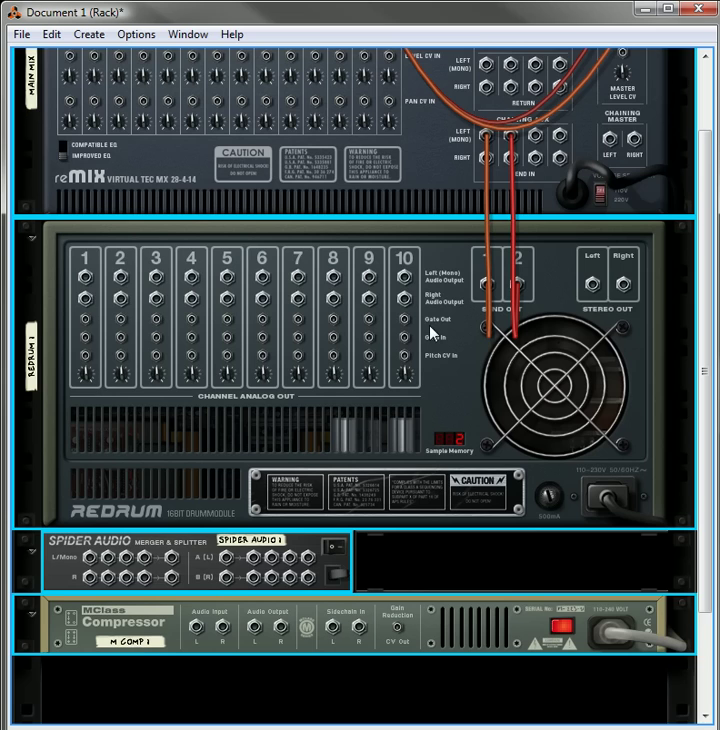
left_click_drag(593, 304, 69, 117)
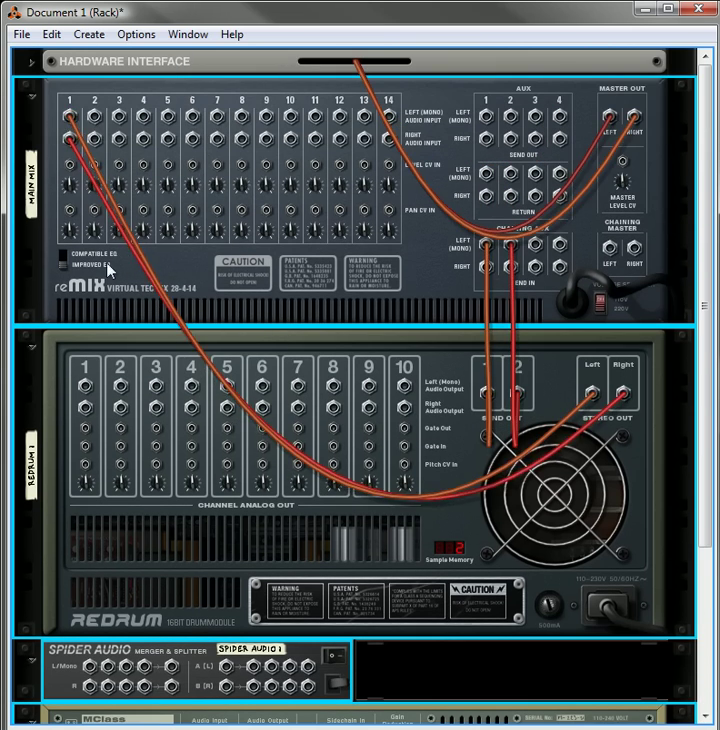
scroll(252, 347, "down", 5)
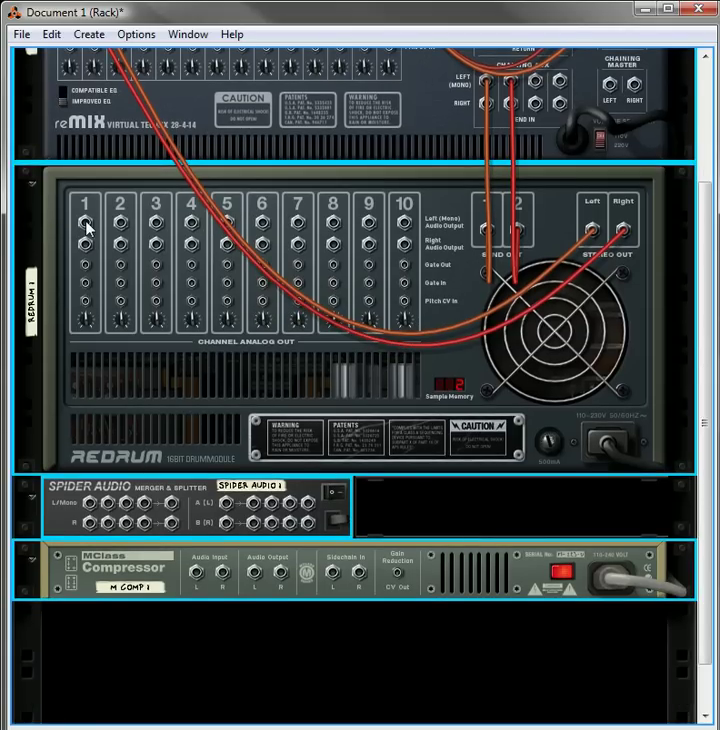
left_click_drag(88, 228, 95, 117)
scroll(111, 161, "down", 5)
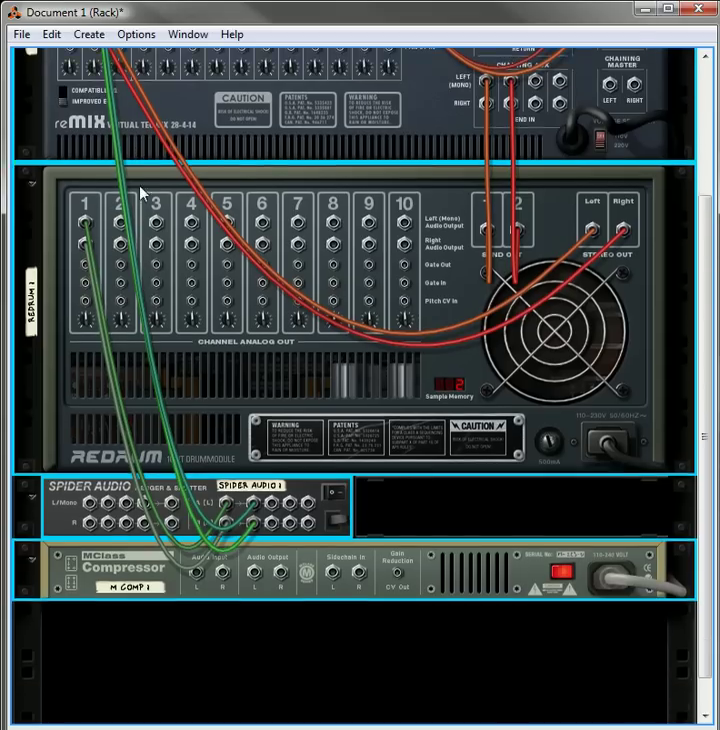
left_click_drag(278, 473, 198, 538)
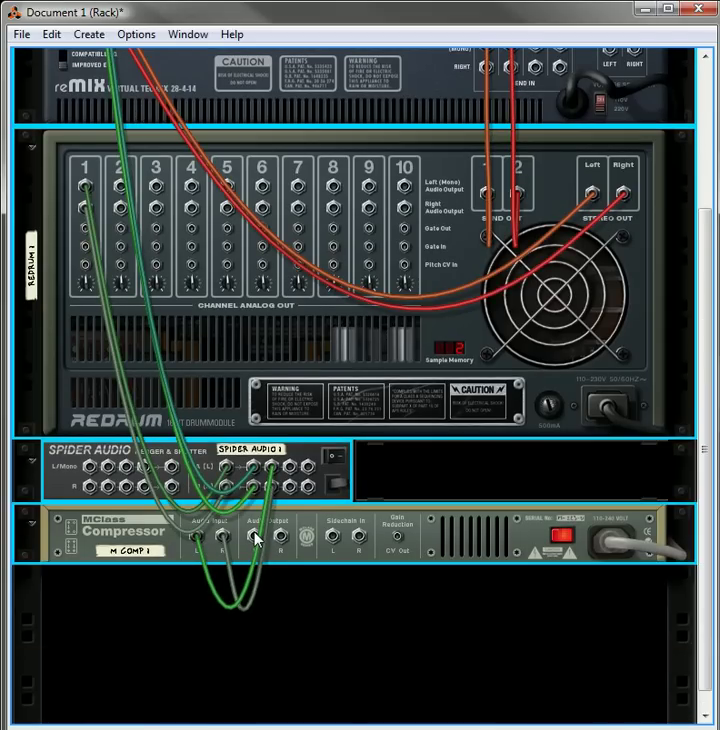
left_click_drag(257, 538, 119, 104)
scroll(160, 305, "down", 4)
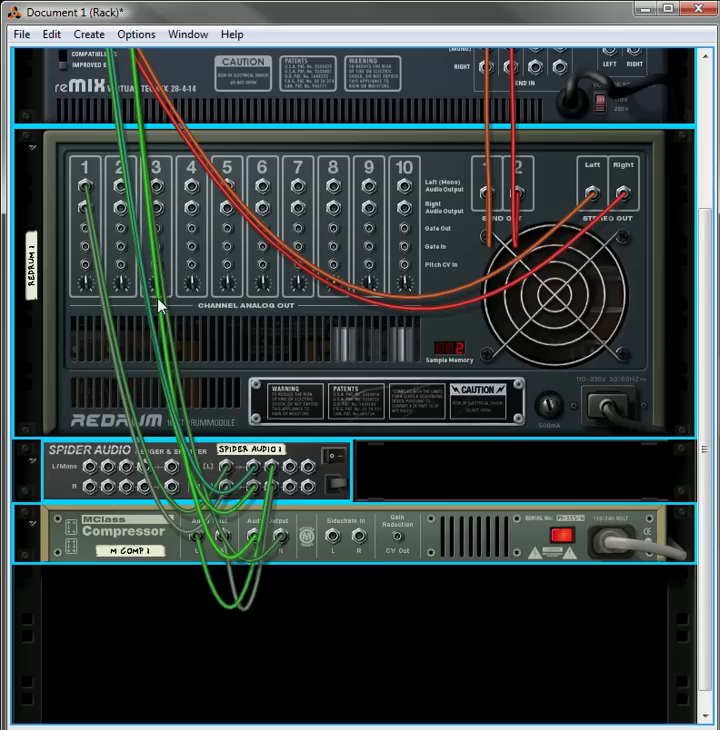
scroll(137, 527, "down", 1)
Rename the Compressor 'COMPRESSED' and turn the rack back to its front panels.
double_click(130, 541)
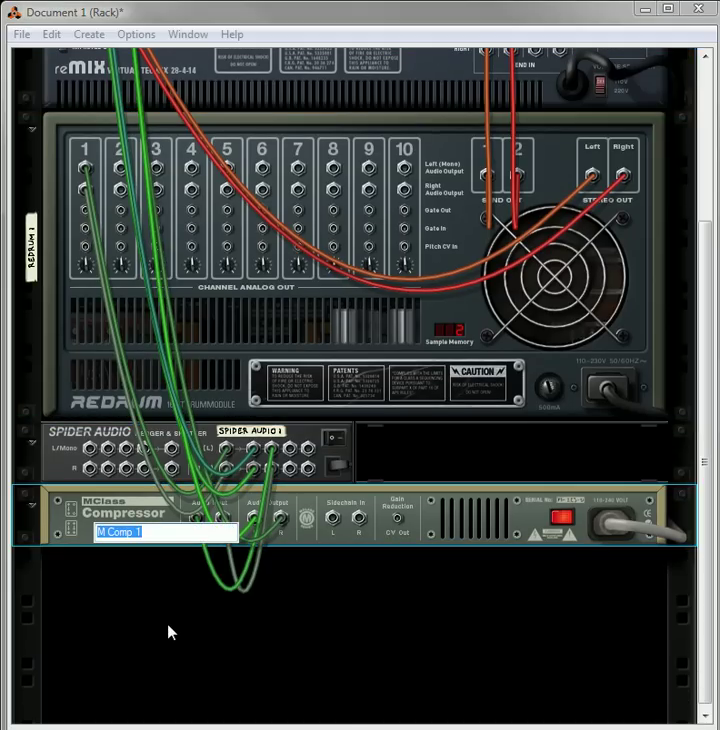
type("Comp")
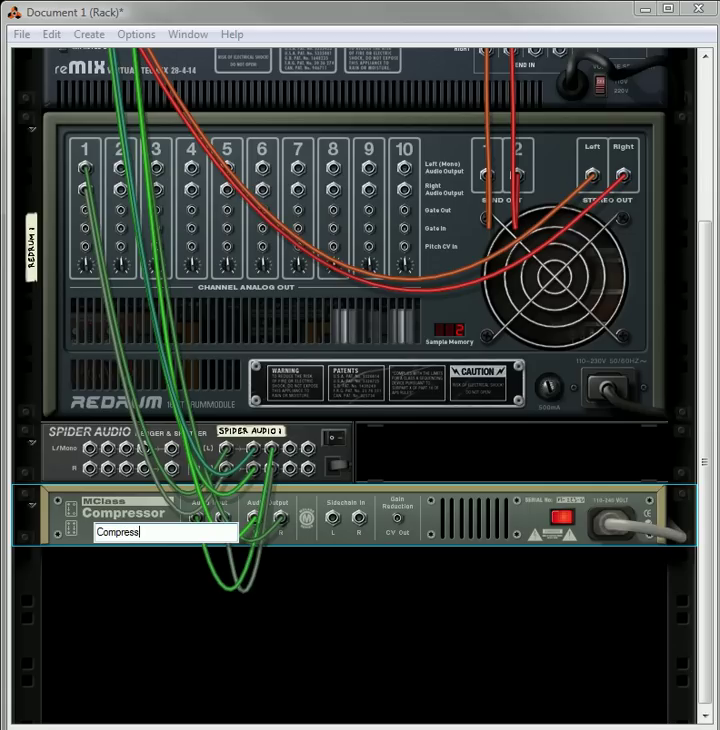
left_click(215, 587)
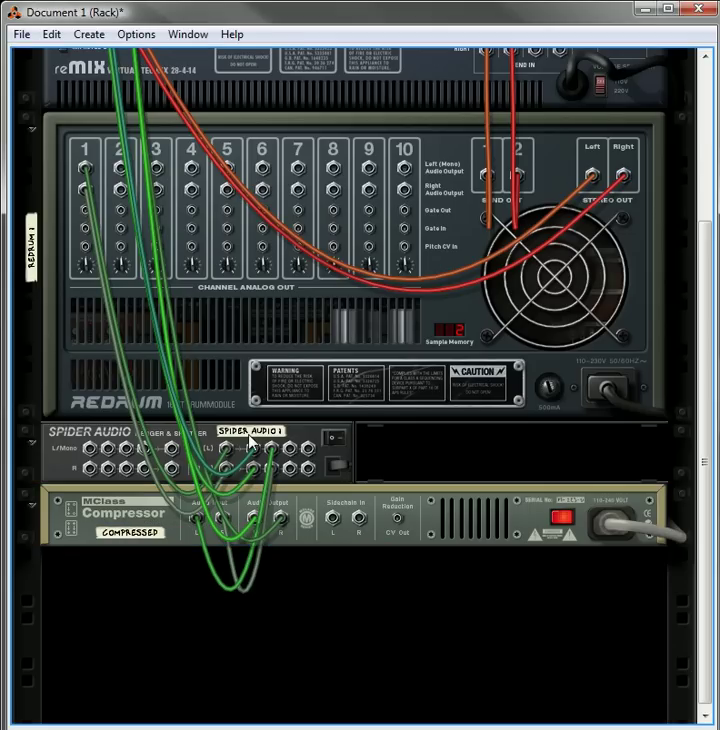
key("Tab")
Mute mixer channel 1 and rebalance the channel 1, Spider Audio and COMPRESSED faders while the pattern plays.
scroll(253, 440, "up", 5)
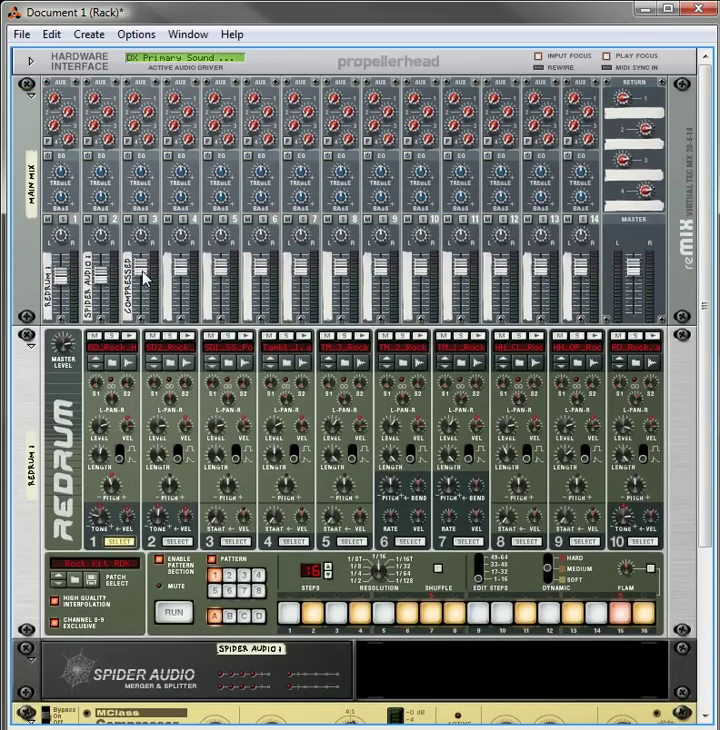
scroll(175, 226, "down", 2)
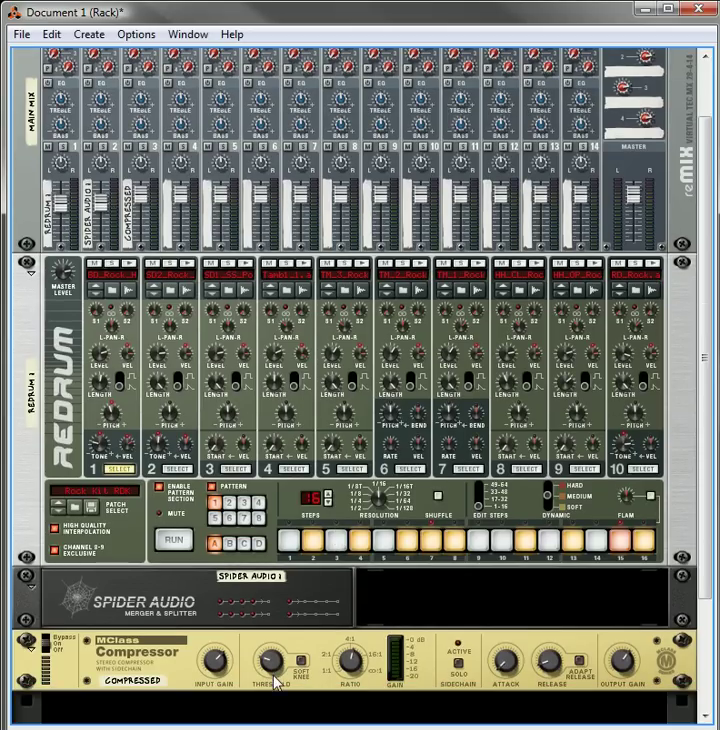
scroll(179, 326, "up", 2)
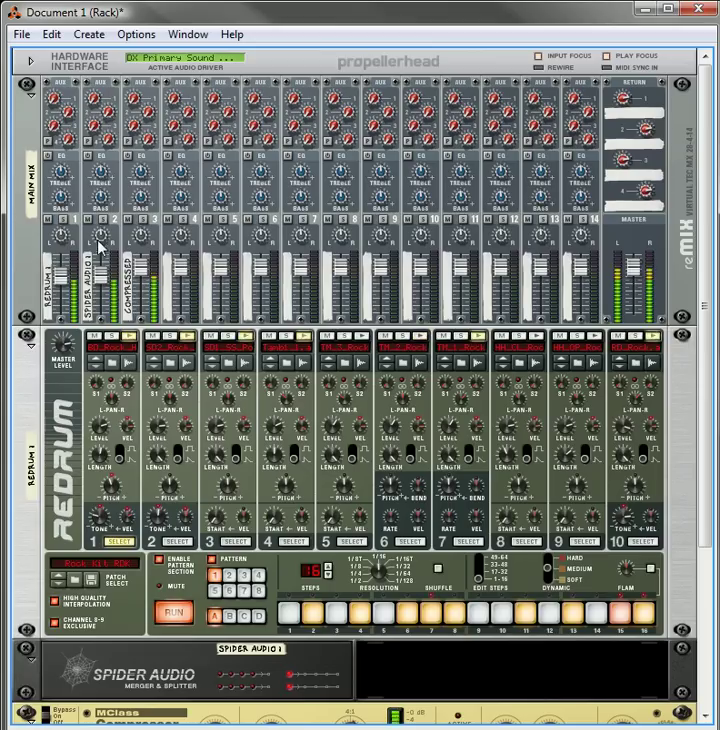
left_click(49, 219)
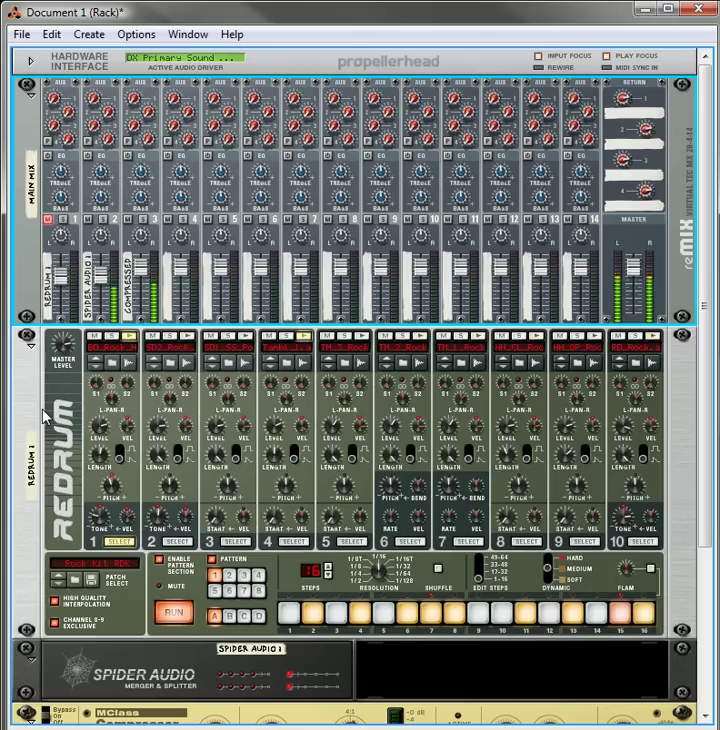
mouse_move(101, 292)
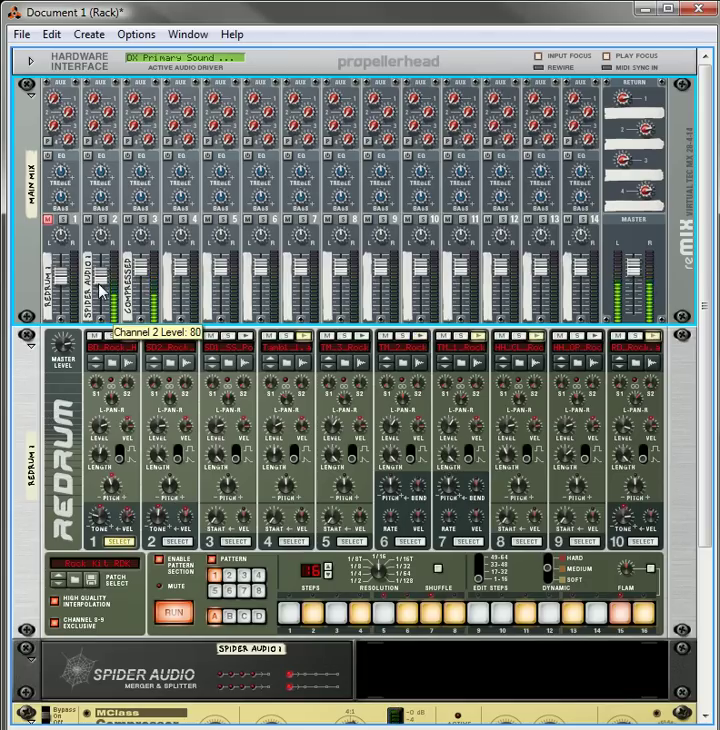
left_click_drag(140, 268, 146, 292)
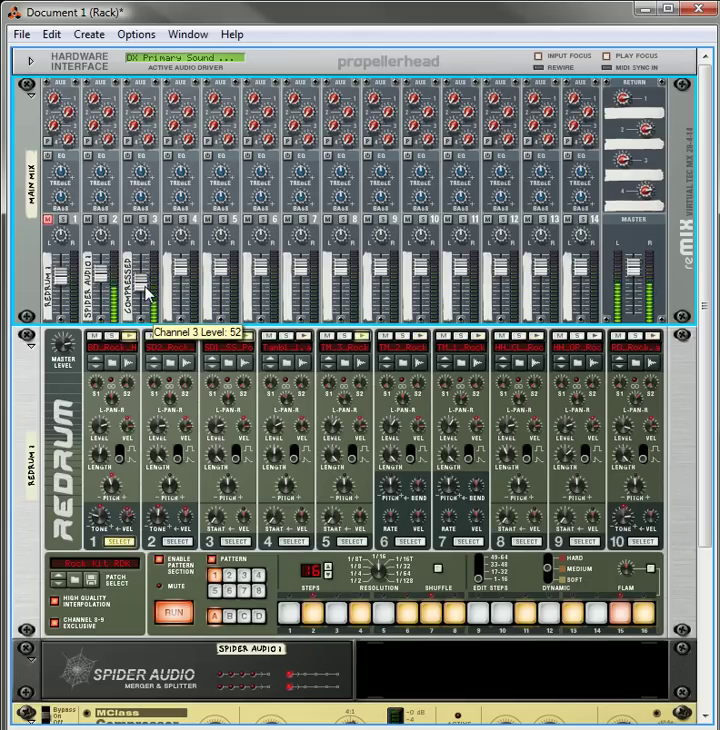
left_click_drag(101, 280, 140, 285)
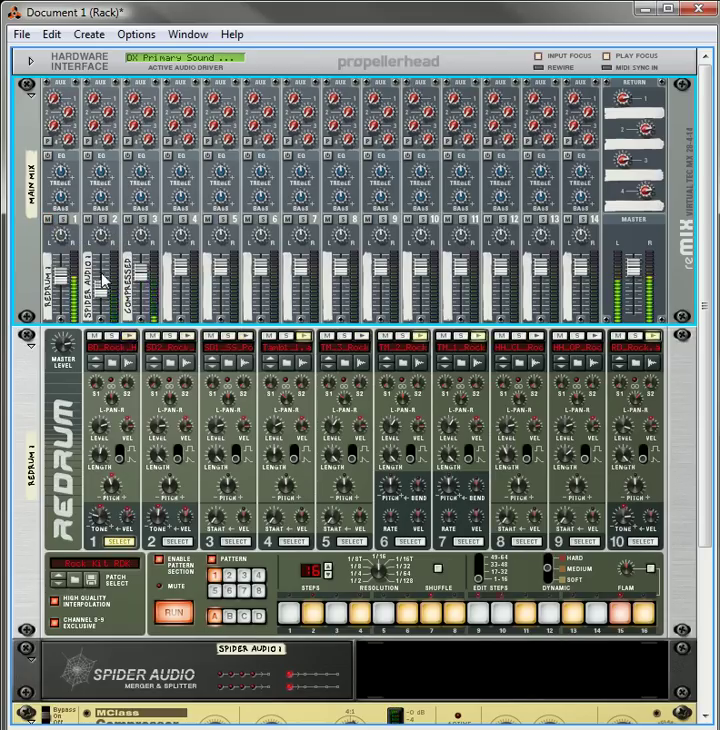
left_click_drag(110, 300, 111, 290)
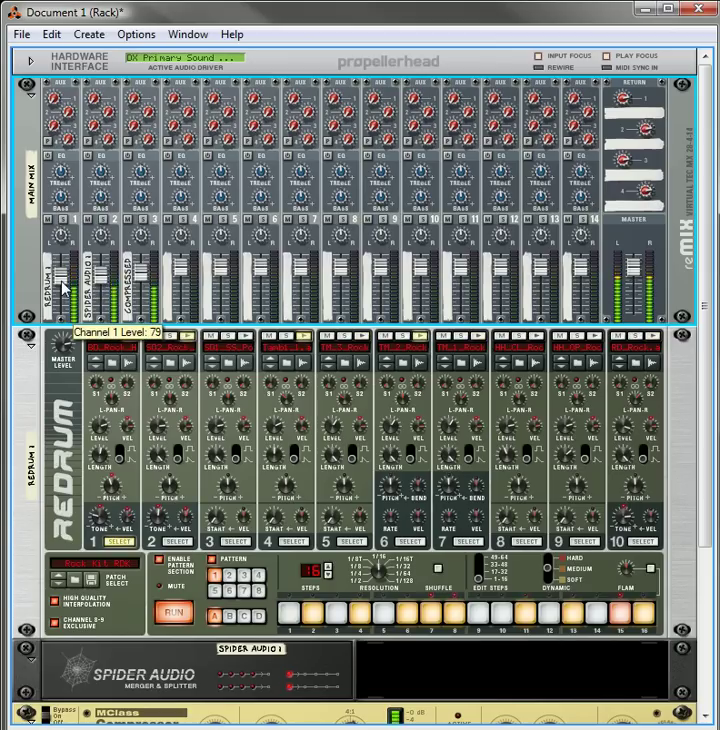
left_click_drag(62, 290, 98, 270)
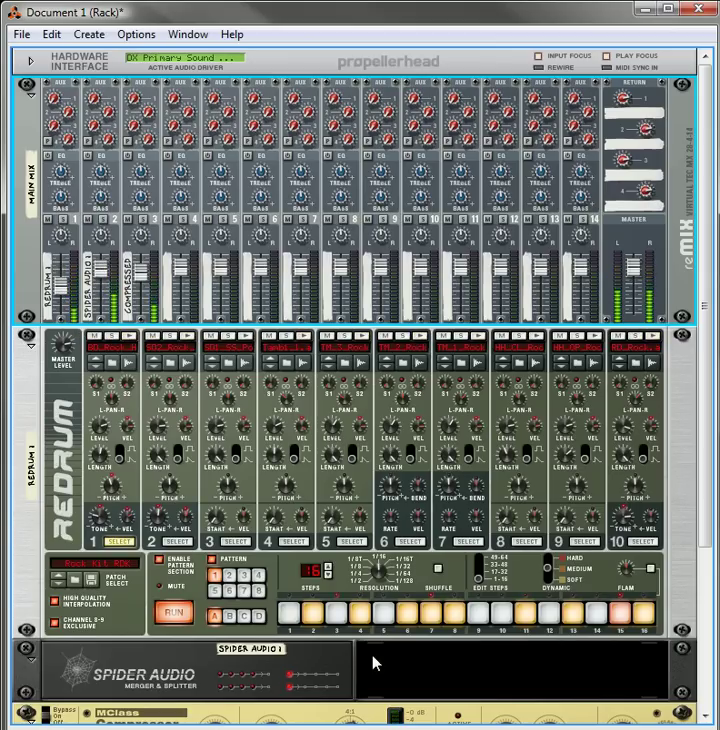
scroll(388, 680, "down", 5)
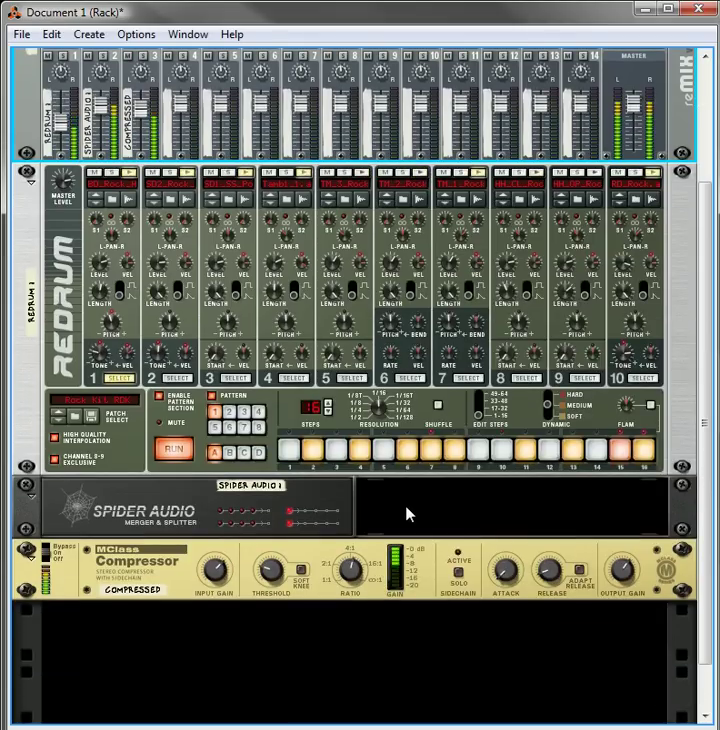